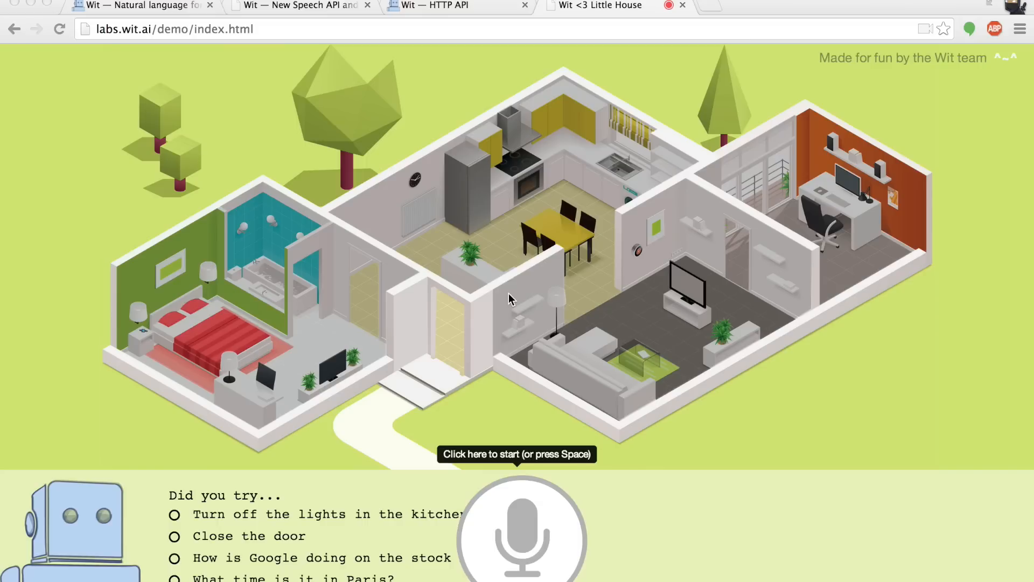
Switch to the Wit home page and log in to the console with GitHub
click(160, 9)
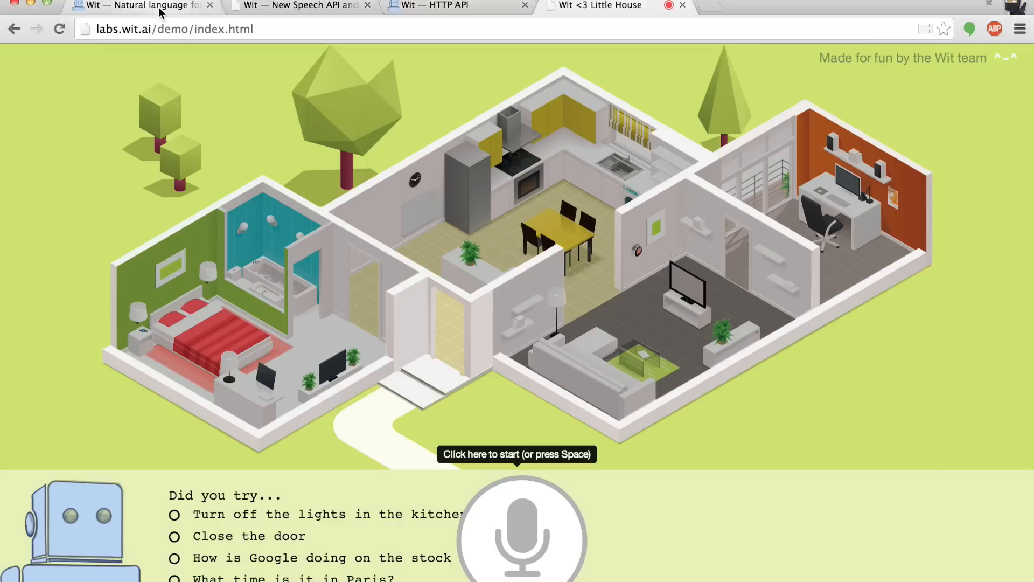
click(160, 10)
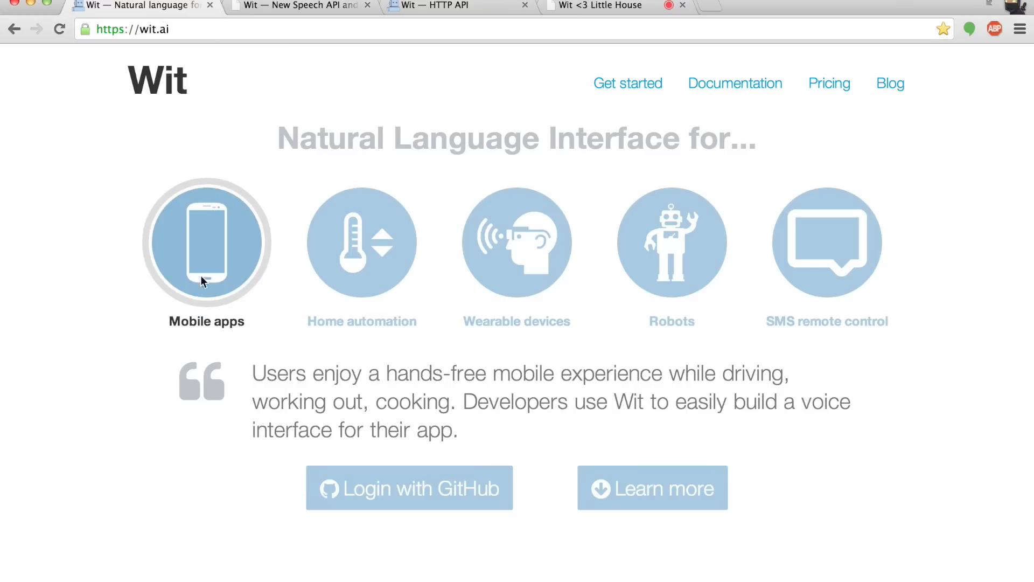
click(453, 490)
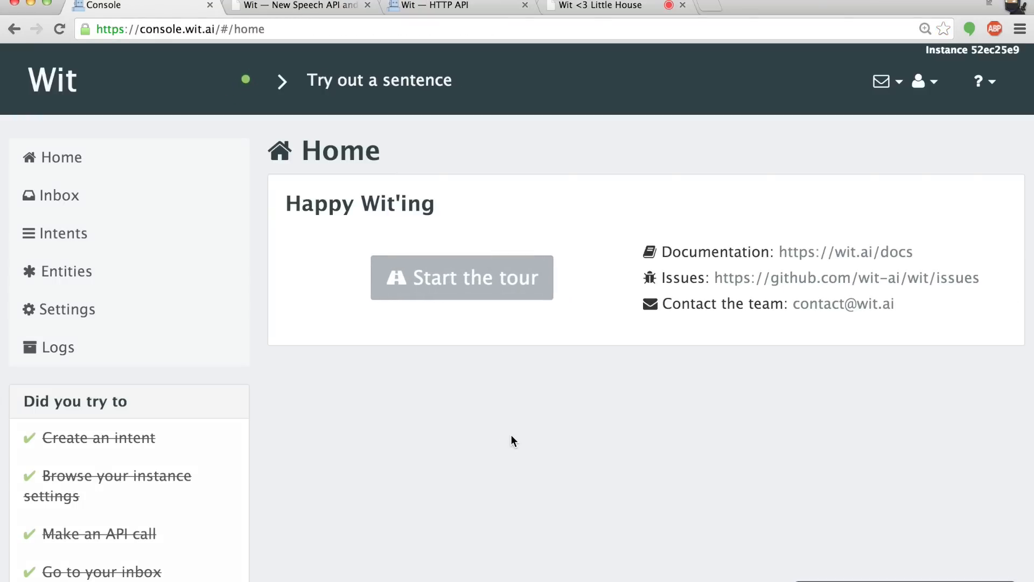
Try out the sentence "turn on the lights in the kitchen"
click(395, 80)
text(turn on )
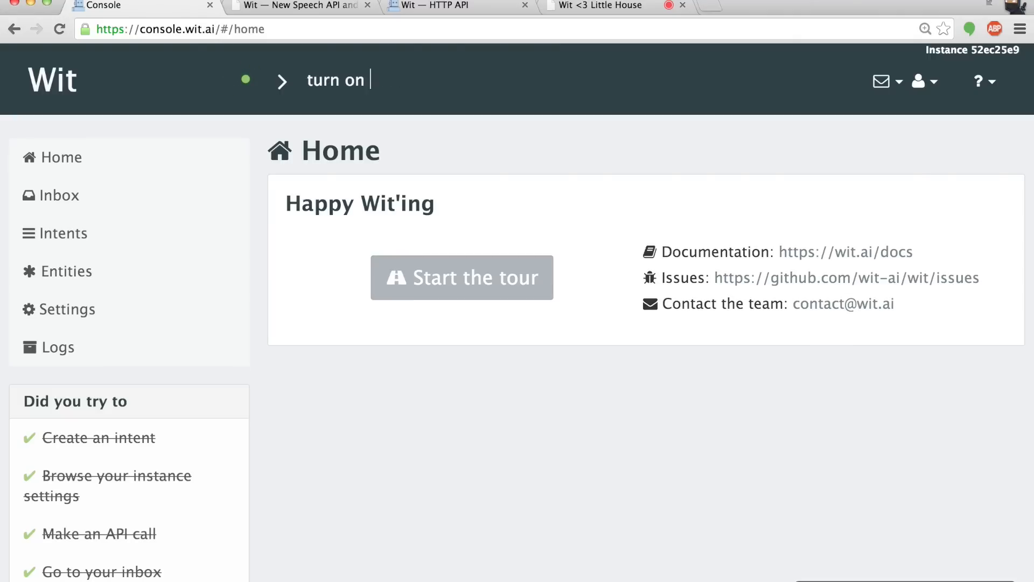
text(the lights in the kitchen)
key(Return)
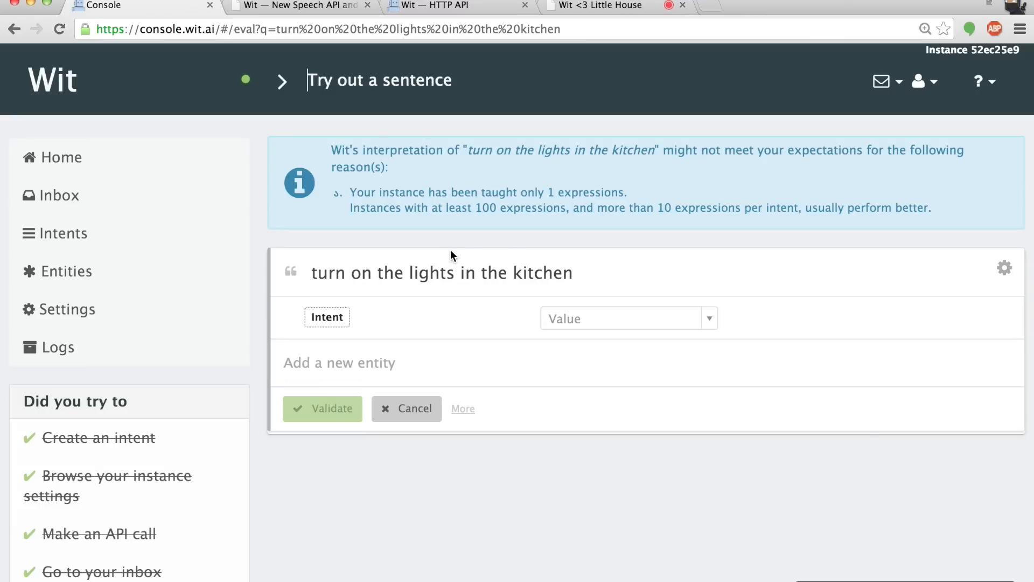
Assign a new intent called "lights" to the kitchen sentence
click(624, 318)
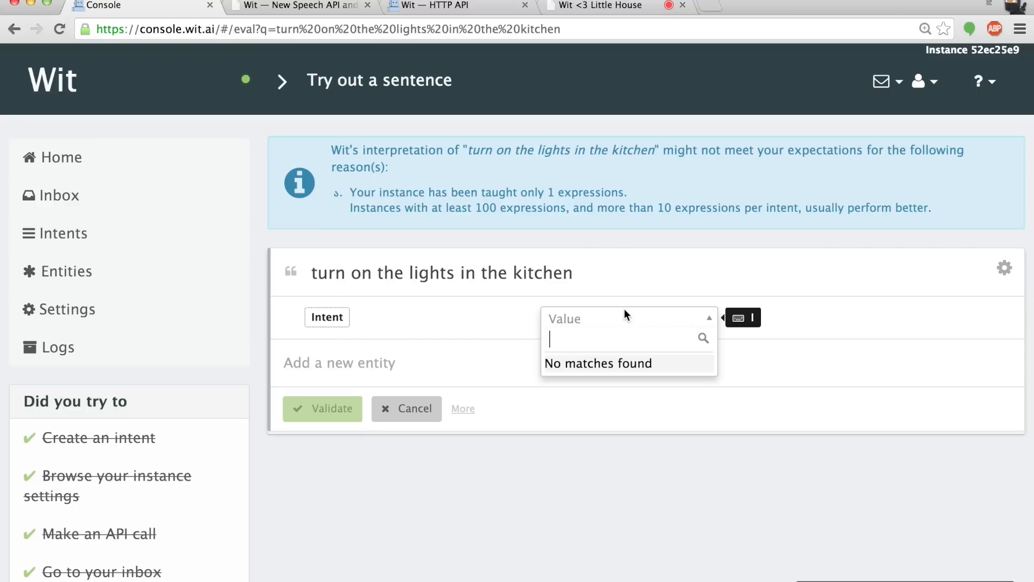
text(lights)
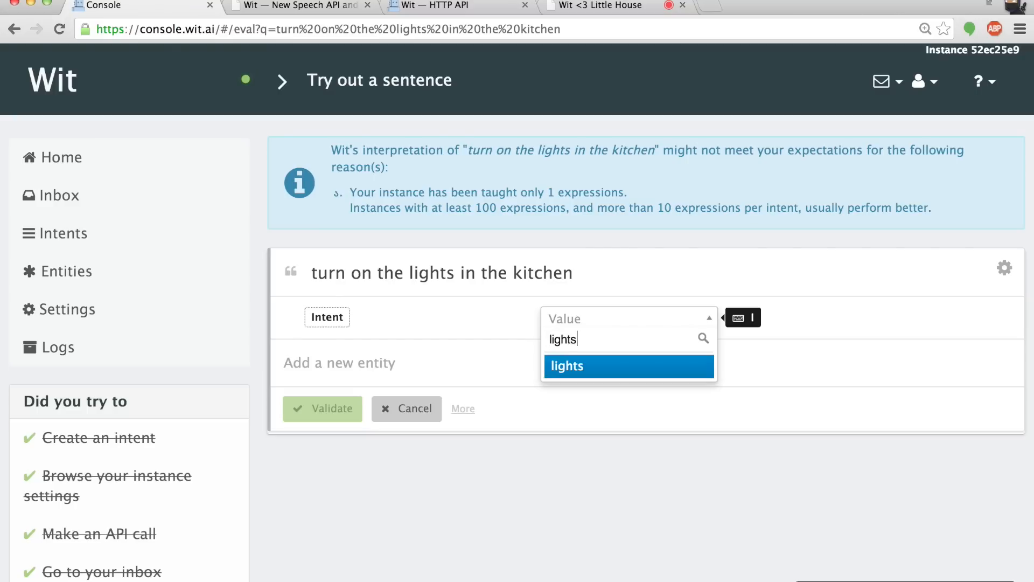
key(Return)
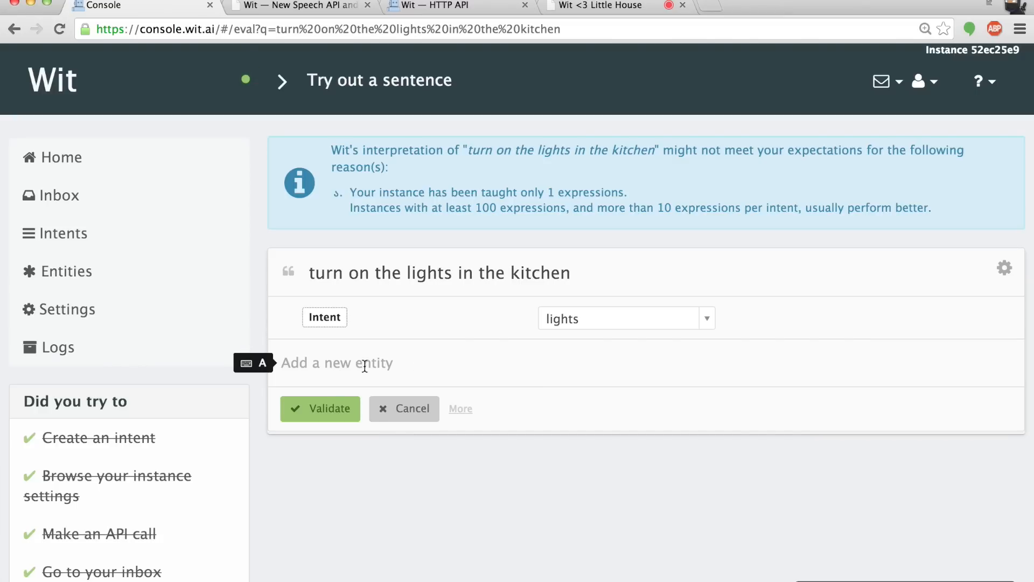
Add the built-in wit/on_off entity to the kitchen sentence with the value "on"
click(395, 365)
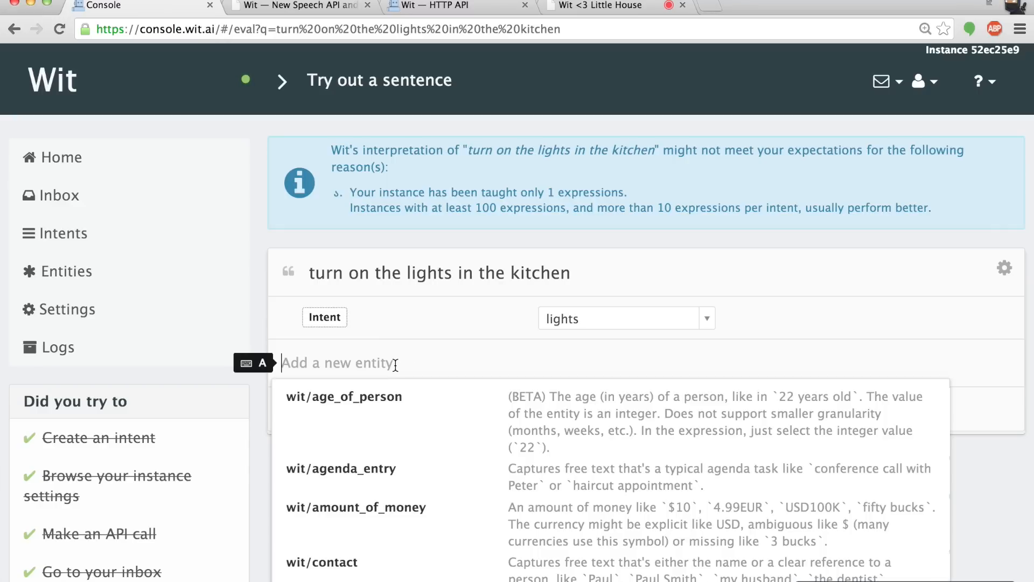
scroll(412, 455, down, 3)
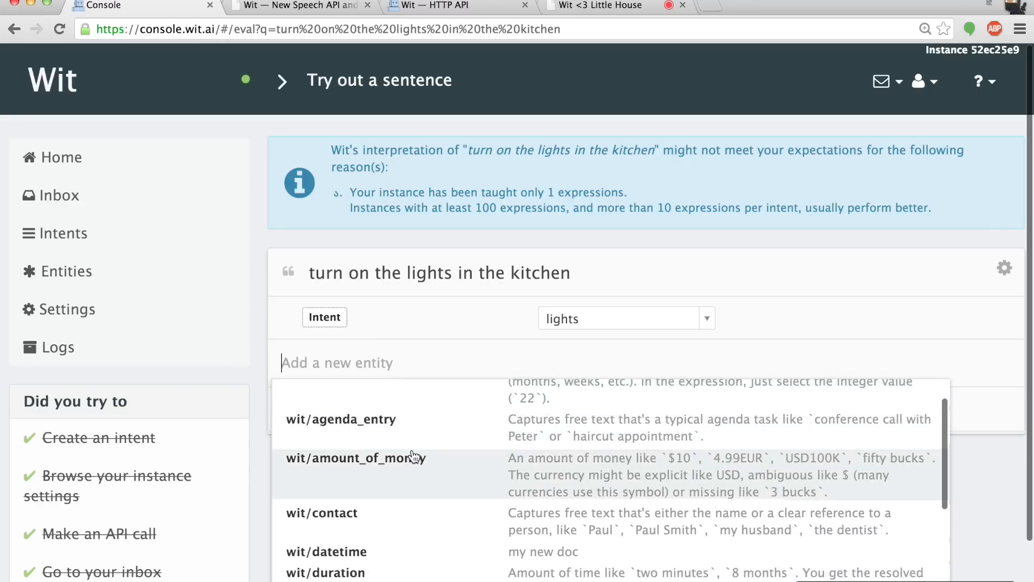
scroll(414, 457, down, 10)
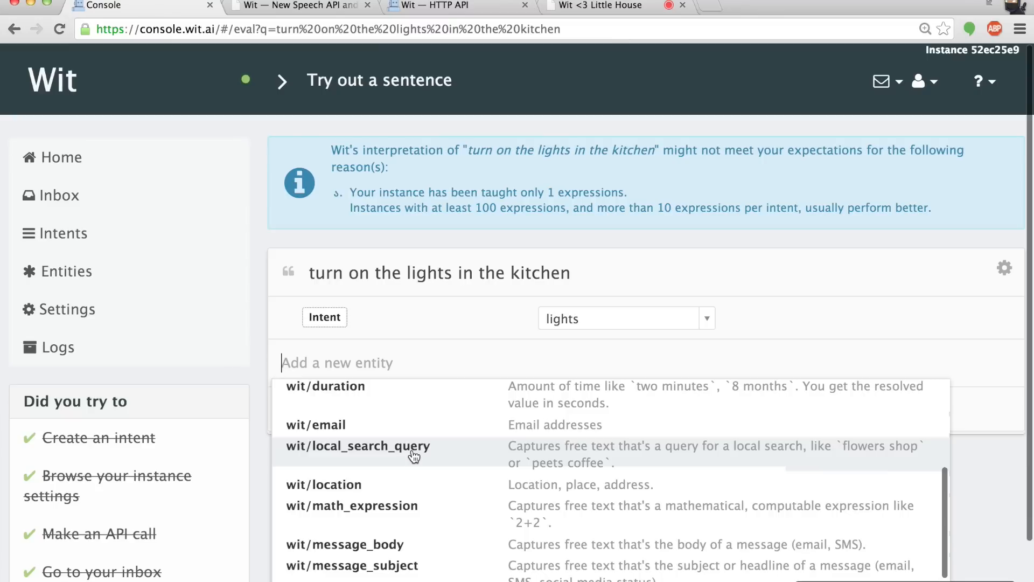
scroll(413, 457, down, 1)
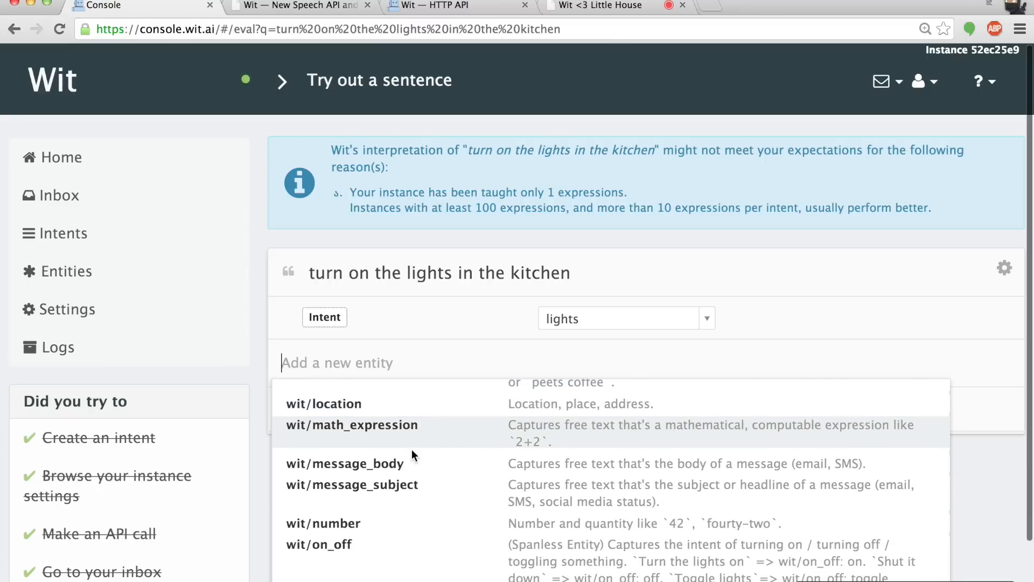
scroll(413, 453, down, 3)
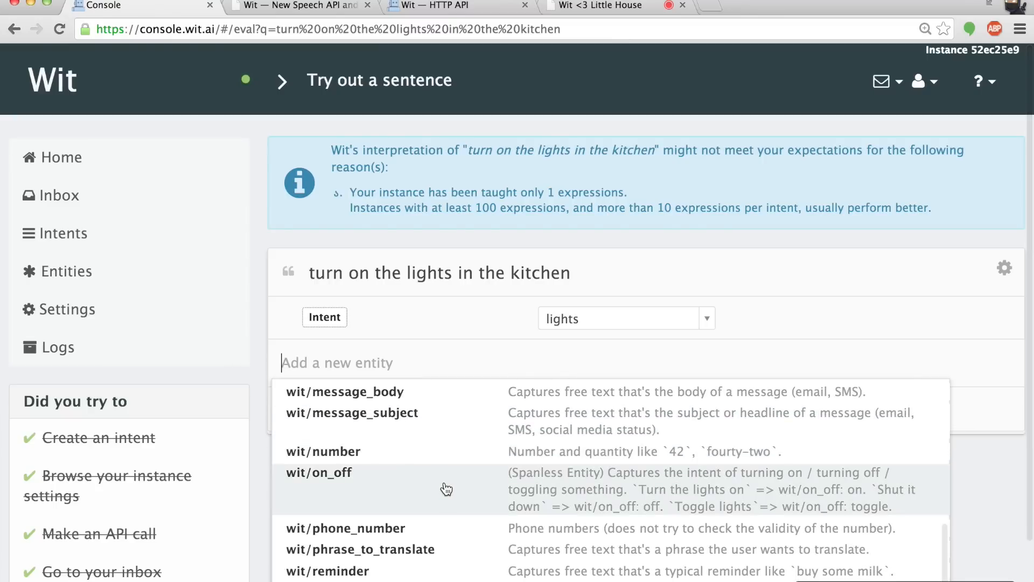
click(444, 483)
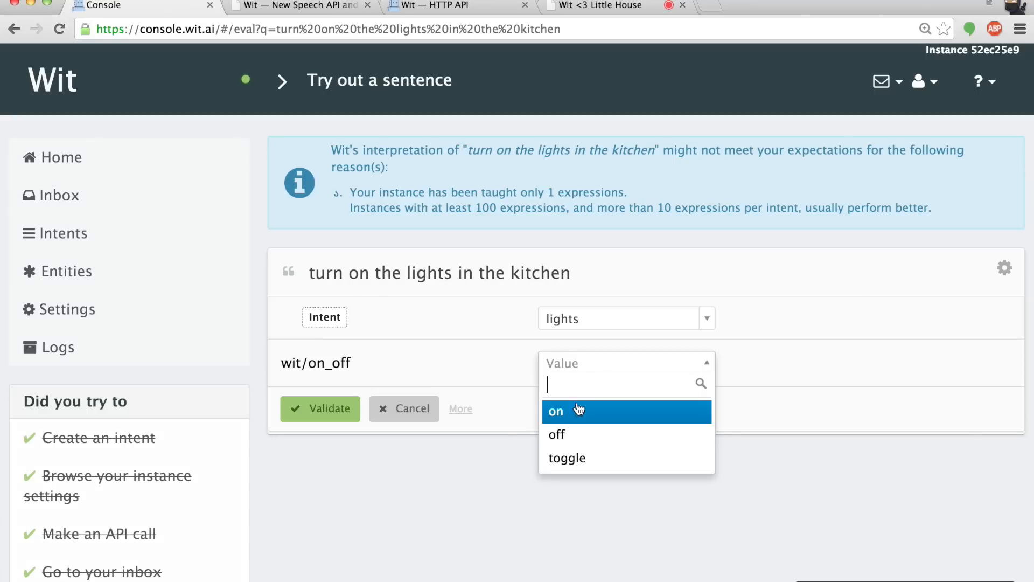
click(591, 417)
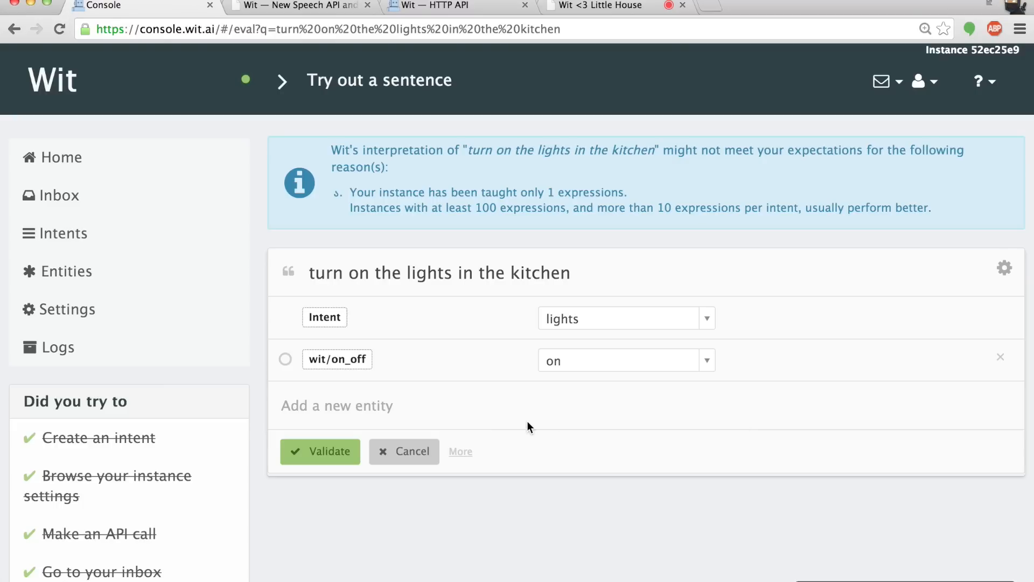
Tag the word "kitchen" with a new custom entity called "room" and validate the sentence
double_click(539, 274)
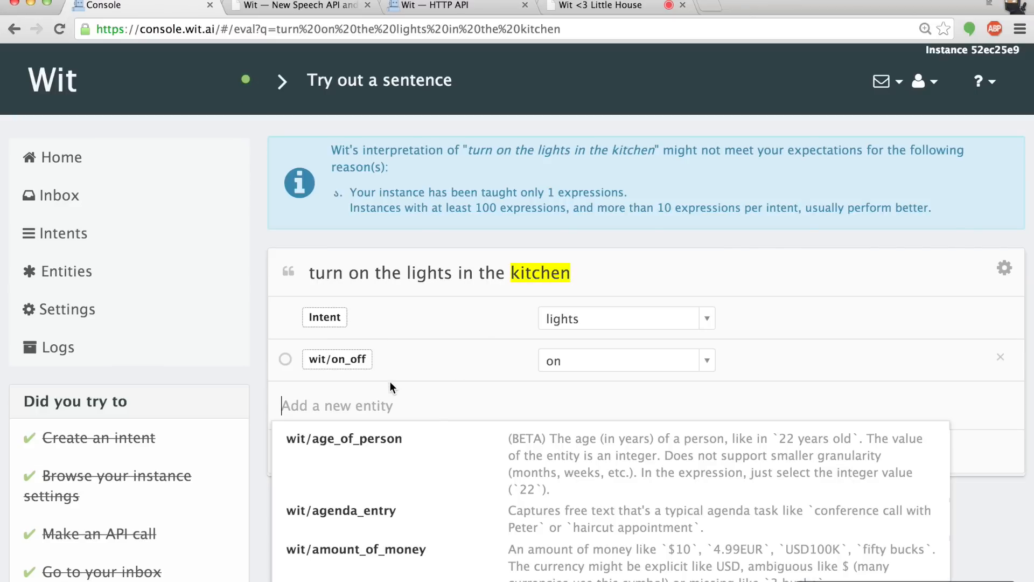
text(room)
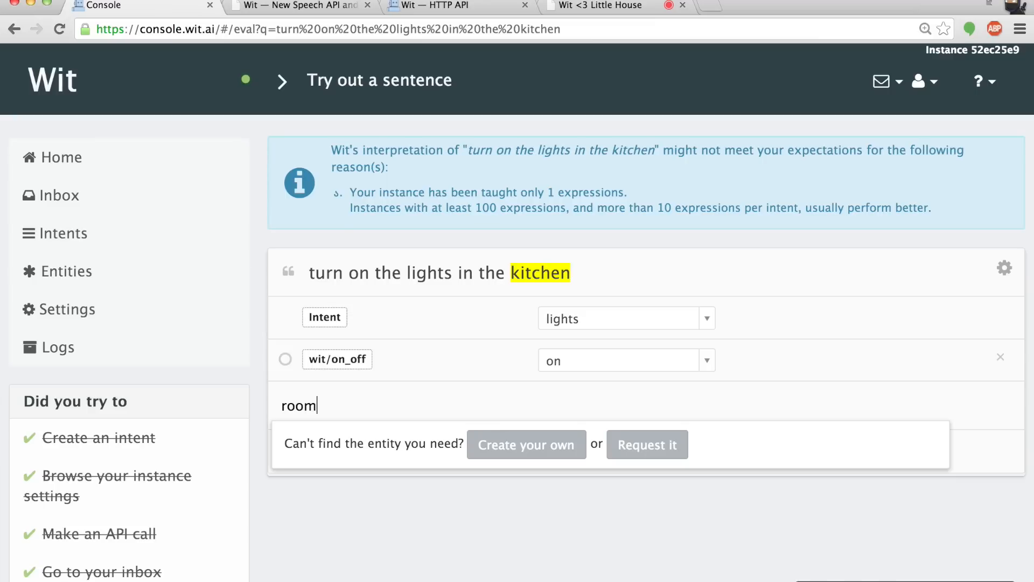
key(Return)
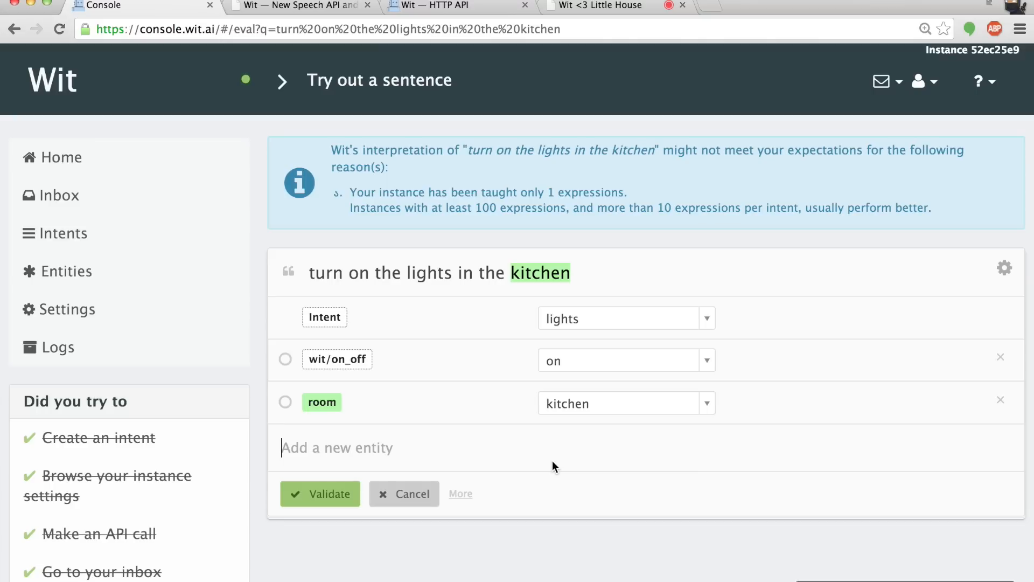
click(344, 491)
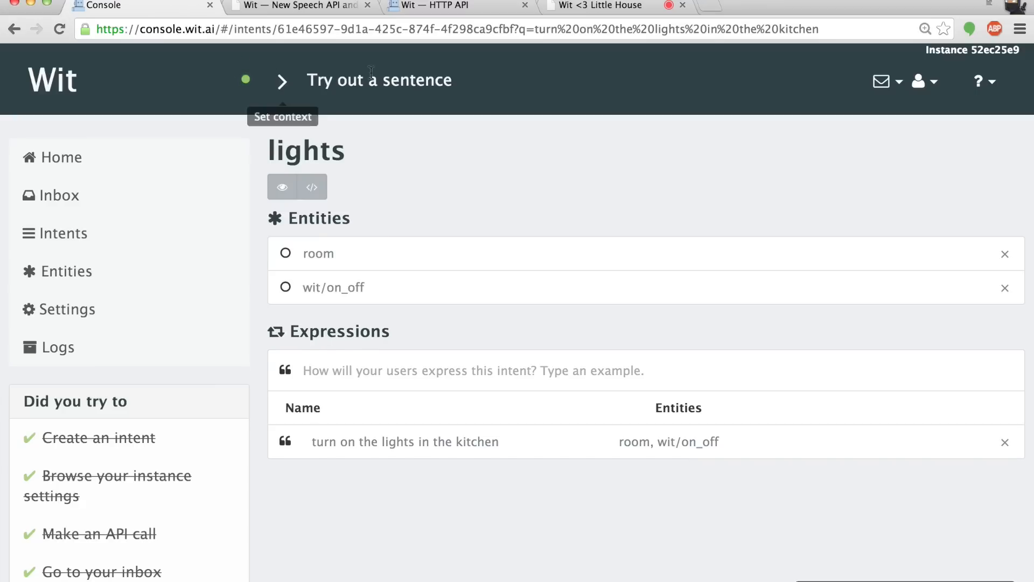
Try out the sentence "switch off the lights in the bedroom" and validate its interpretation
click(399, 80)
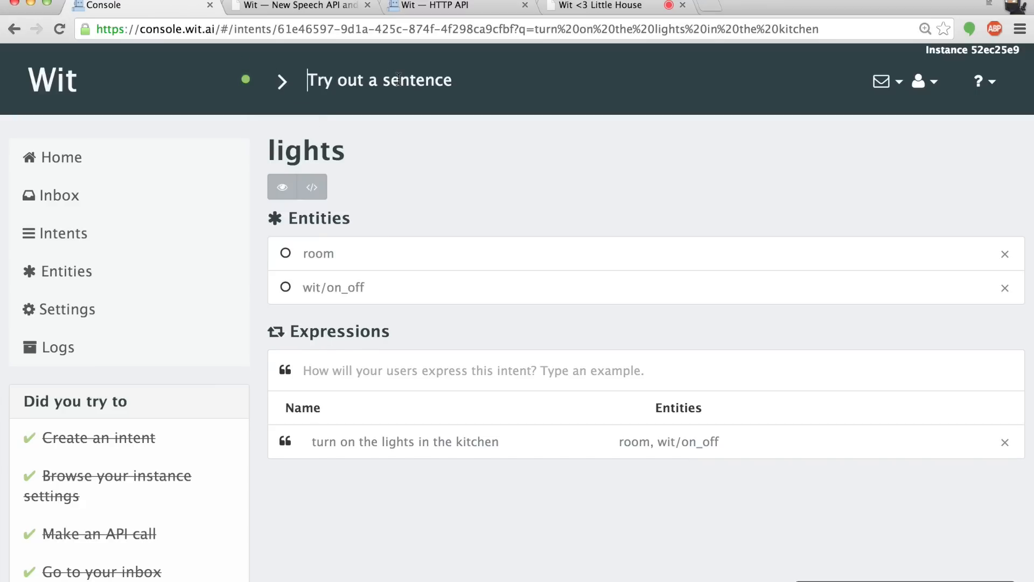
text(switch off t)
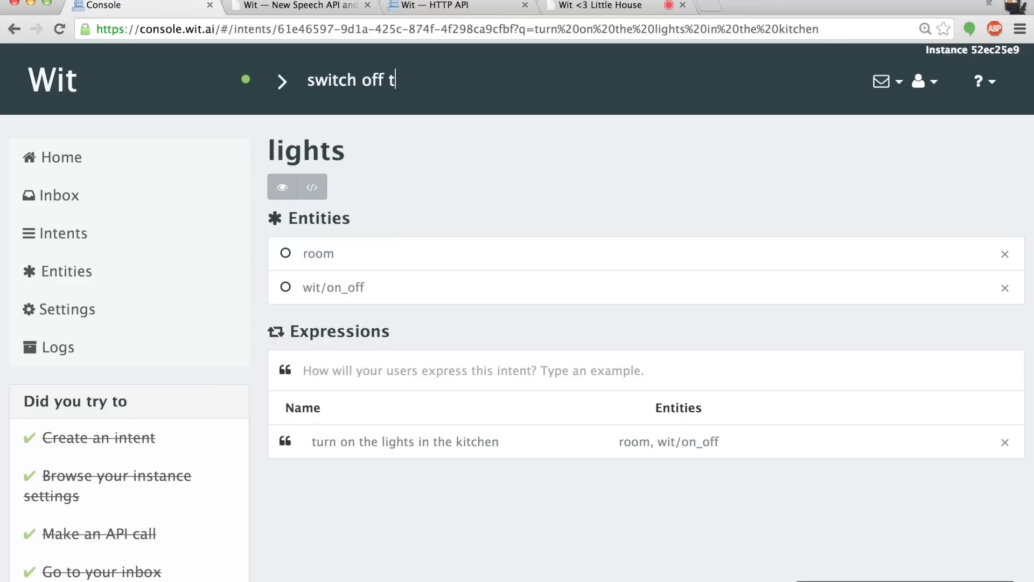
text(he lights in the bedroom)
key(Return)
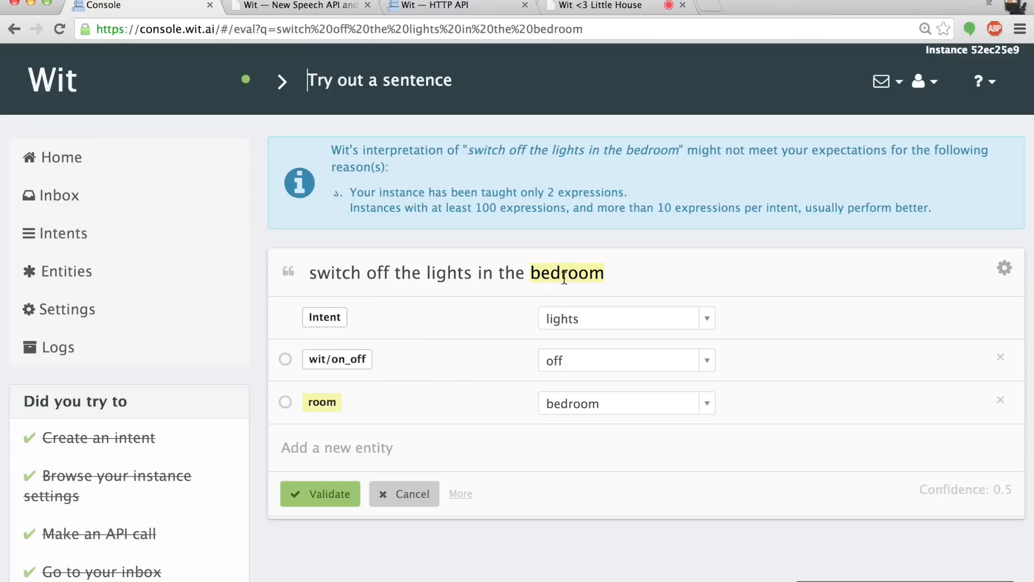
key(super+Return)
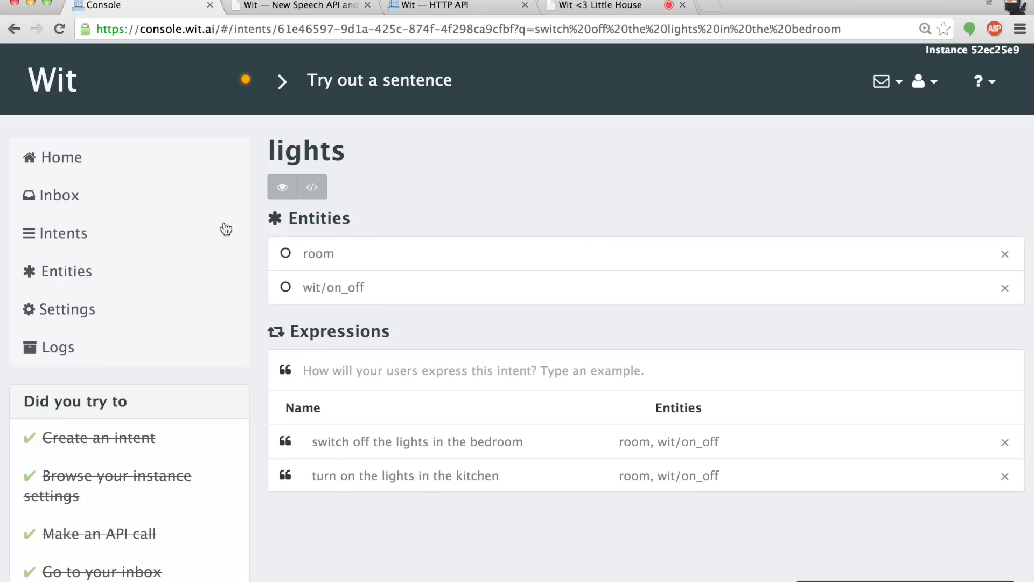
Open the list of intents and try out the sentence "wake me up tomorrow at 6"
click(76, 244)
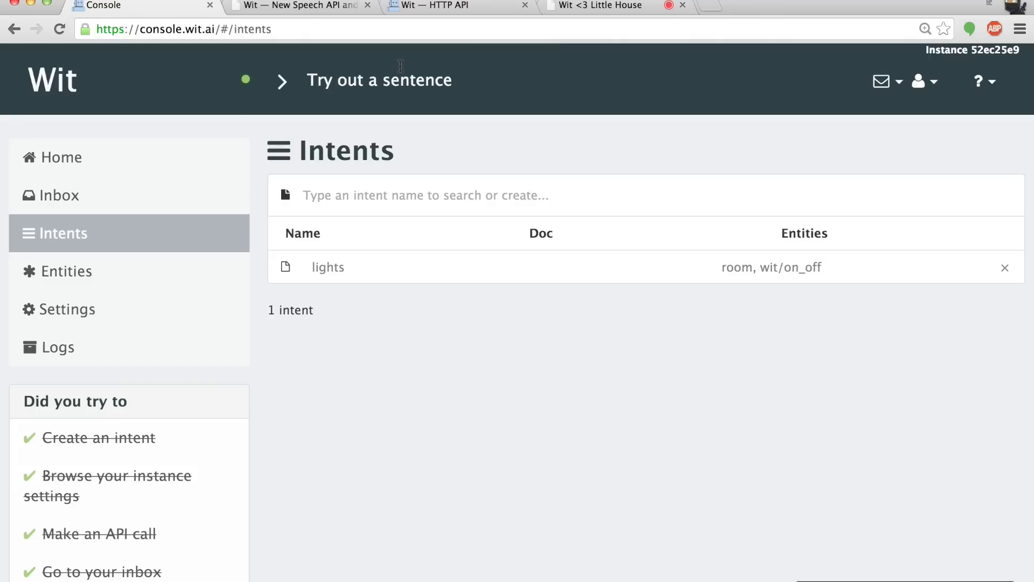
click(399, 80)
text(wake me up t)
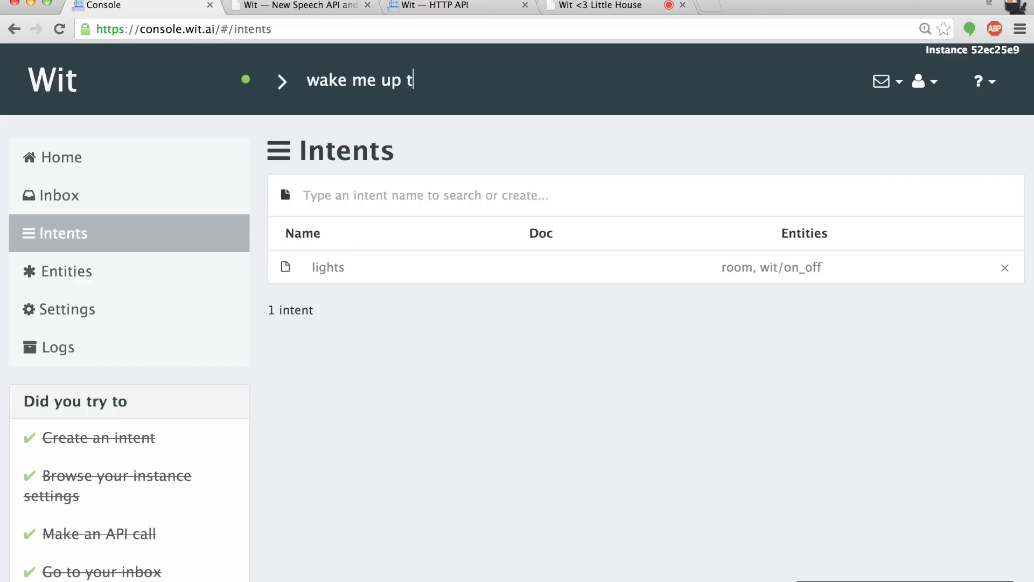
text(omorrow at 6)
key(Return)
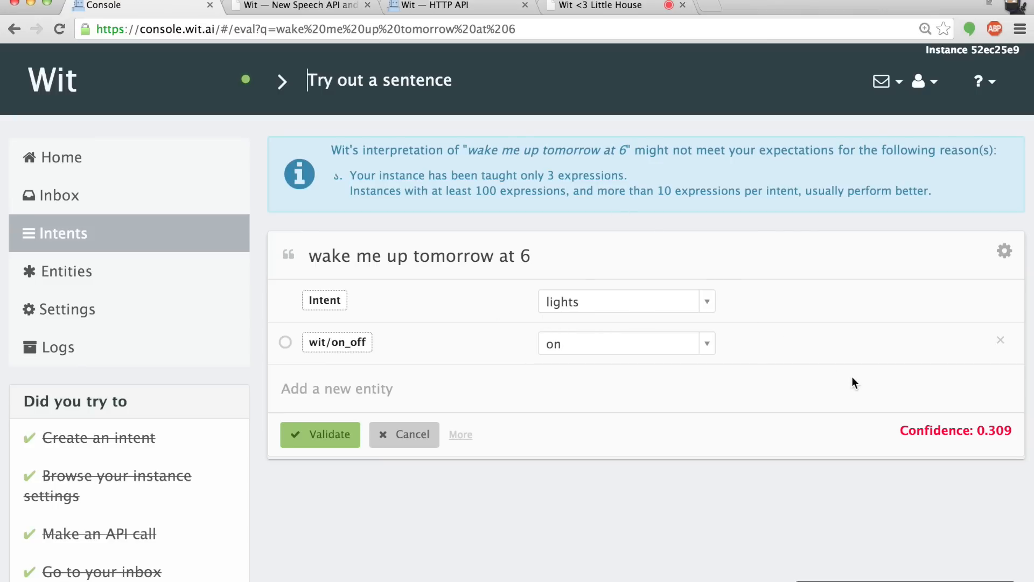
Change the wake-up sentence's intent to a new one called "alarm" and remove its wit/on_off entity
mouse_move(995, 434)
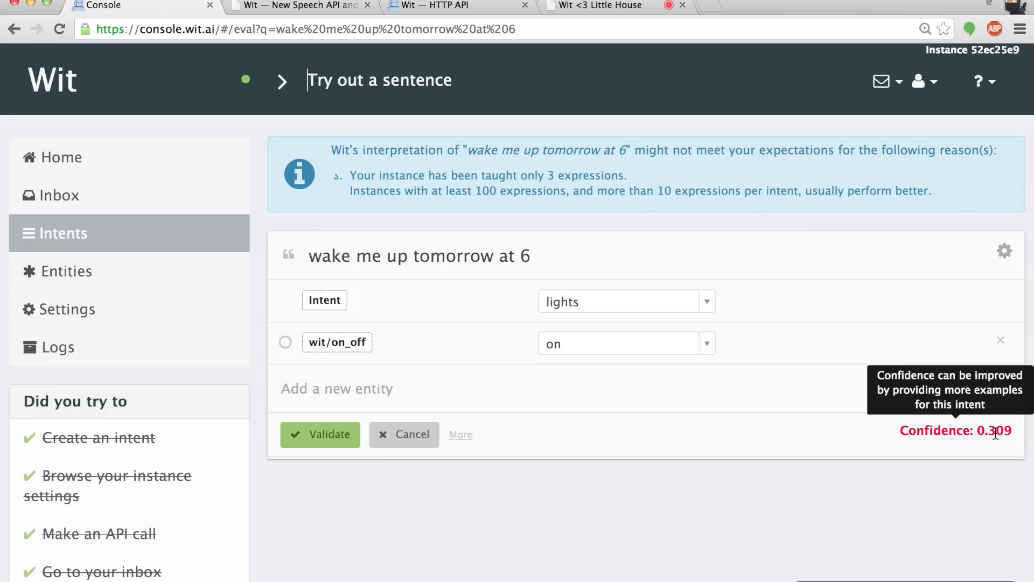
click(707, 304)
text(a)
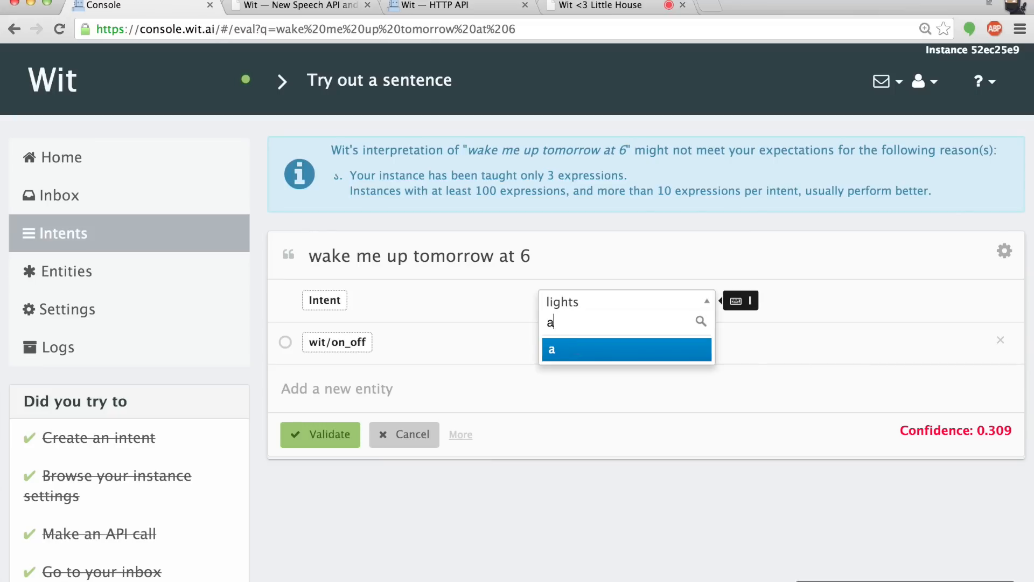
text(larm)
key(Return)
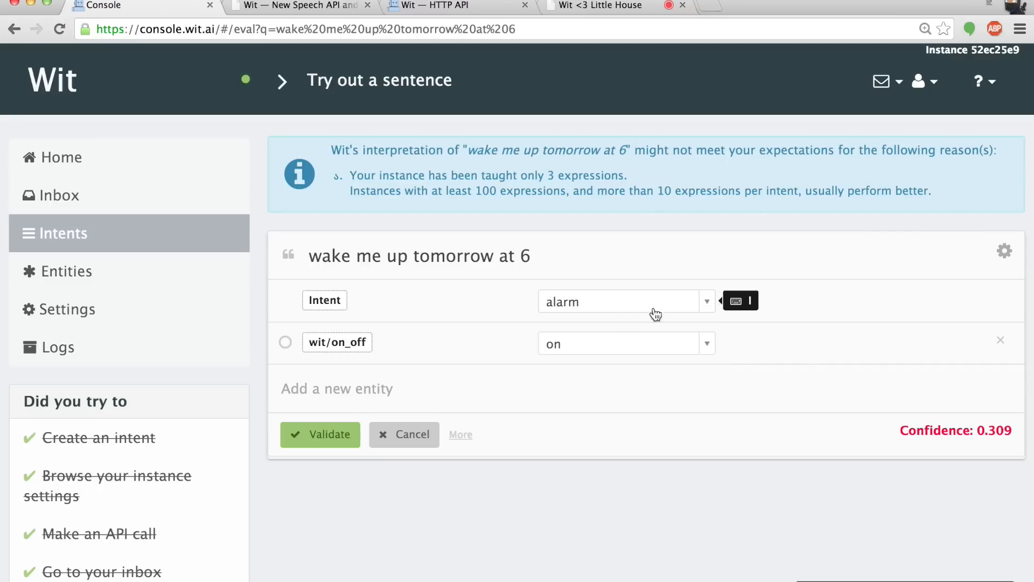
click(1002, 341)
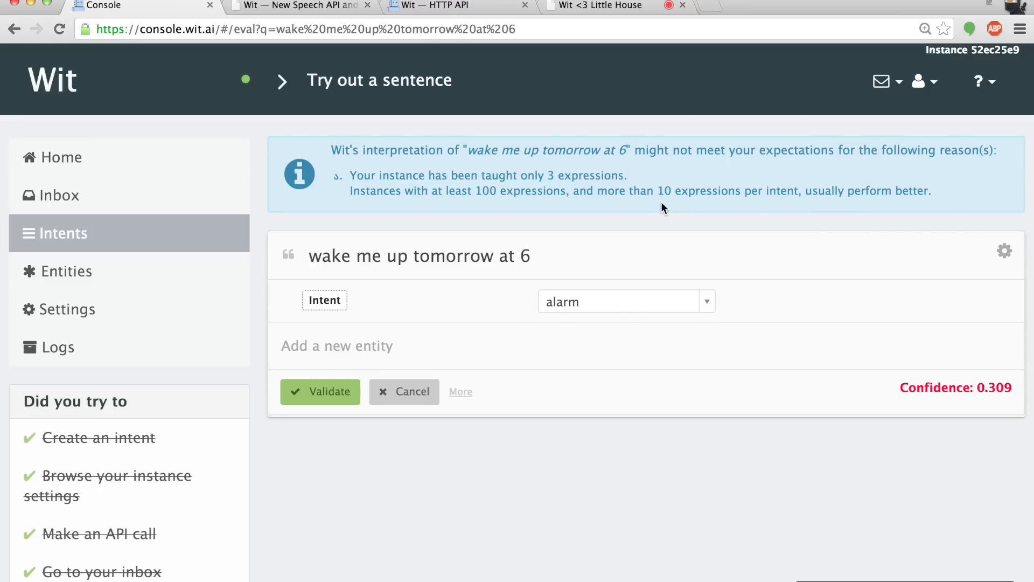
Add the built-in wit/datetime entity to the wake-up sentence and validate it
click(365, 343)
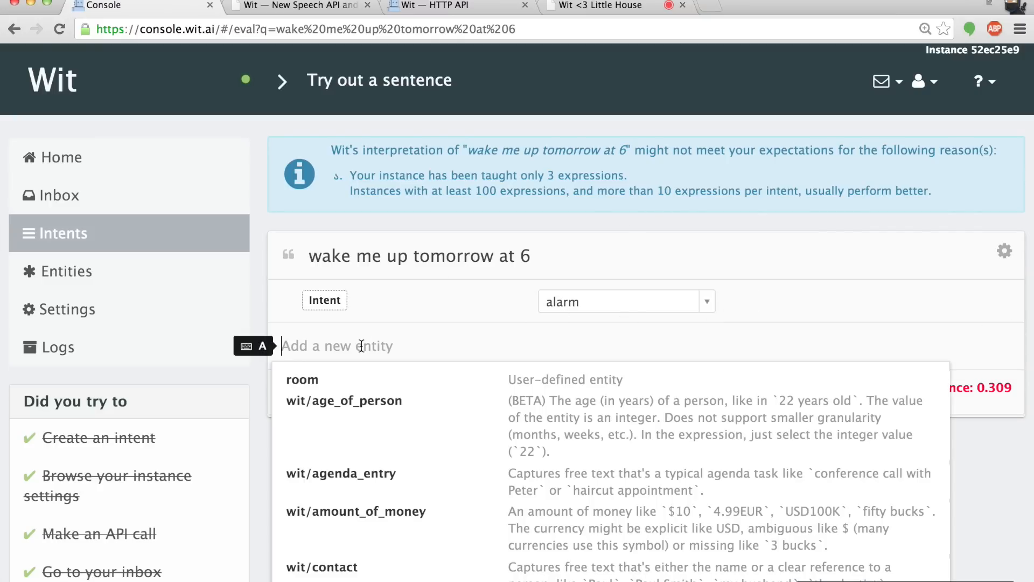
text(dat)
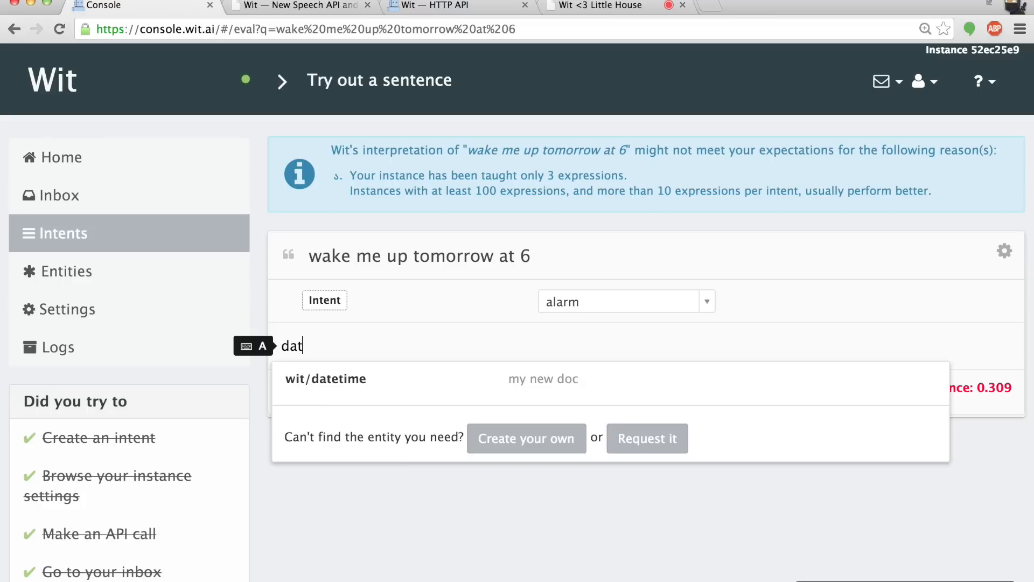
click(368, 379)
key(a)
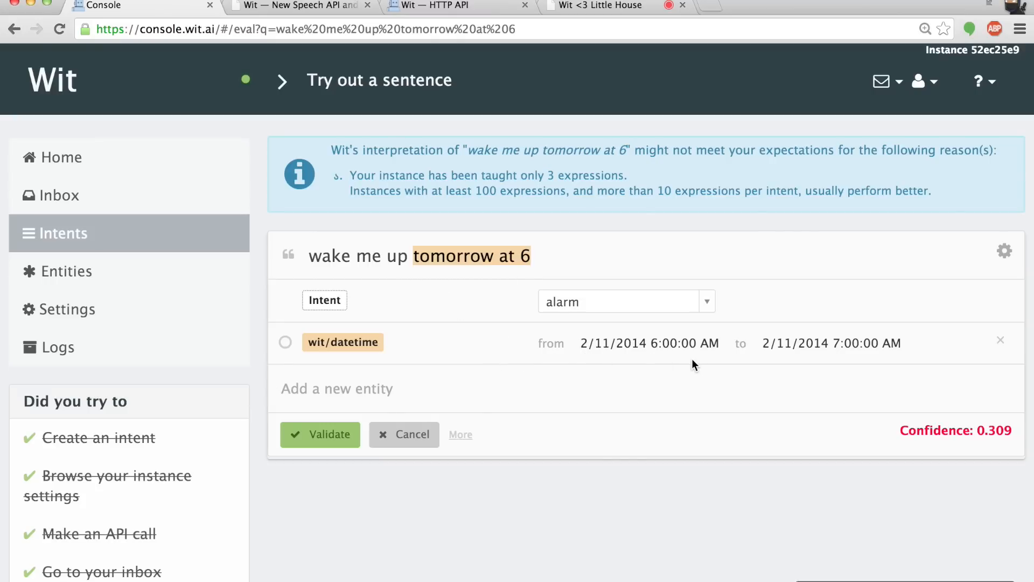
click(319, 434)
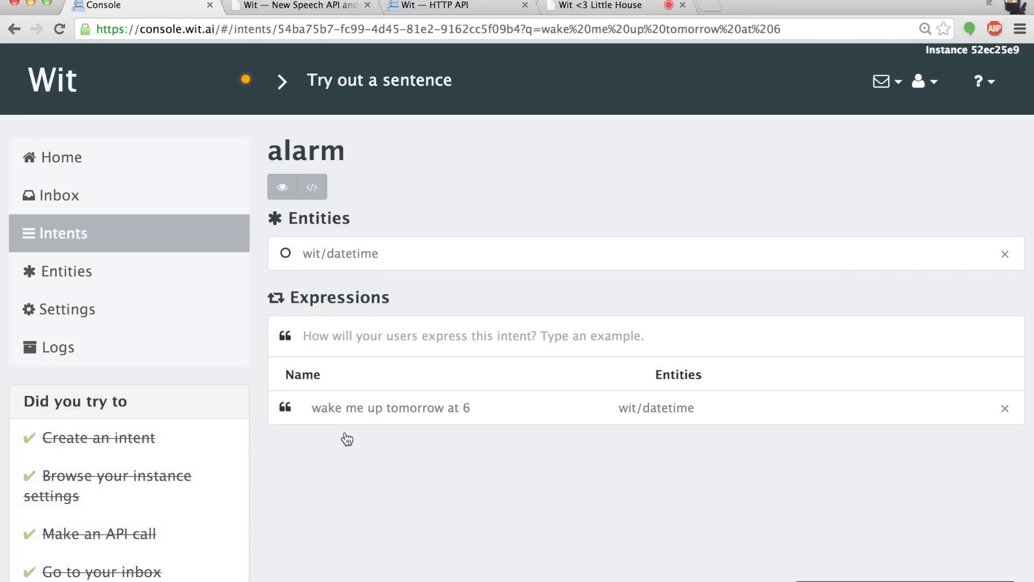
Try out the sentence "wake me at noon on saturday" and validate its interpretation as an alarm
click(421, 82)
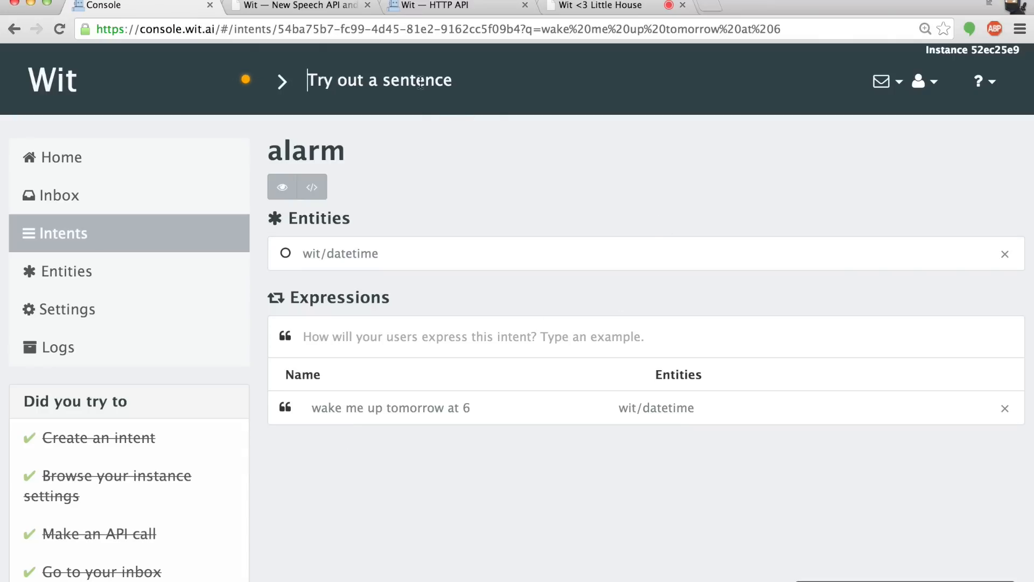
text(wake m)
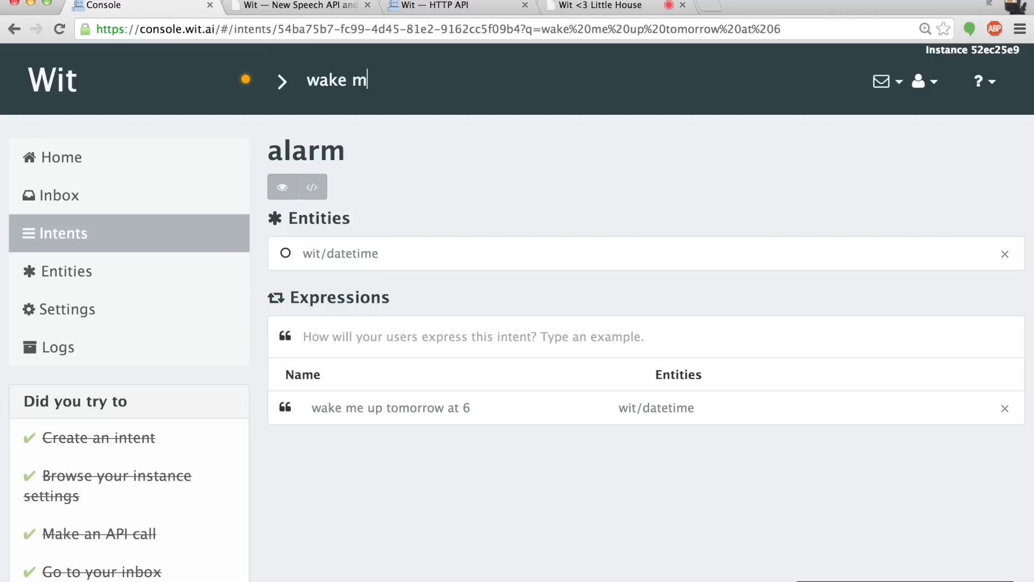
text(e at noon)
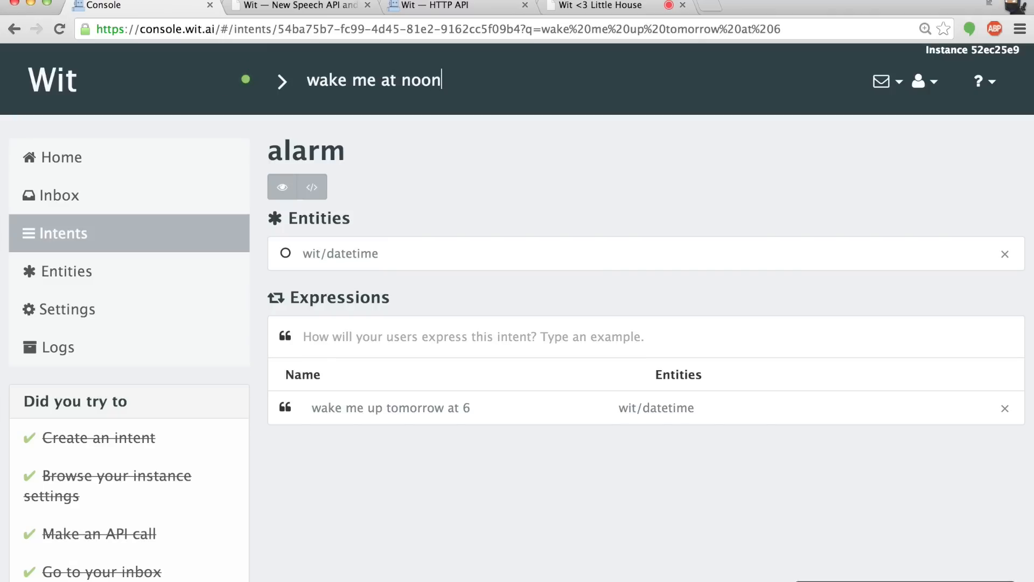
text( on saturday)
key(Return)
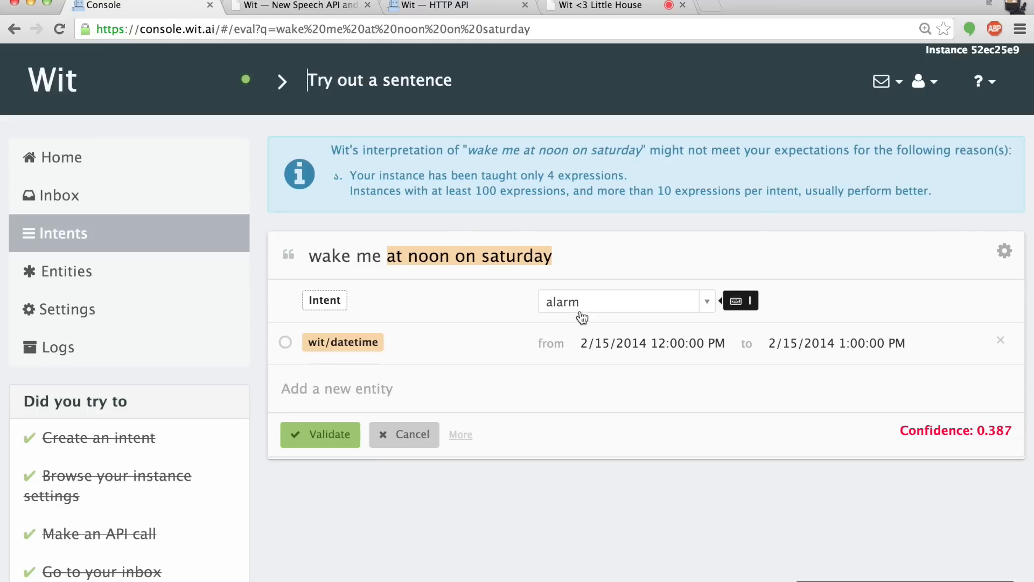
click(330, 435)
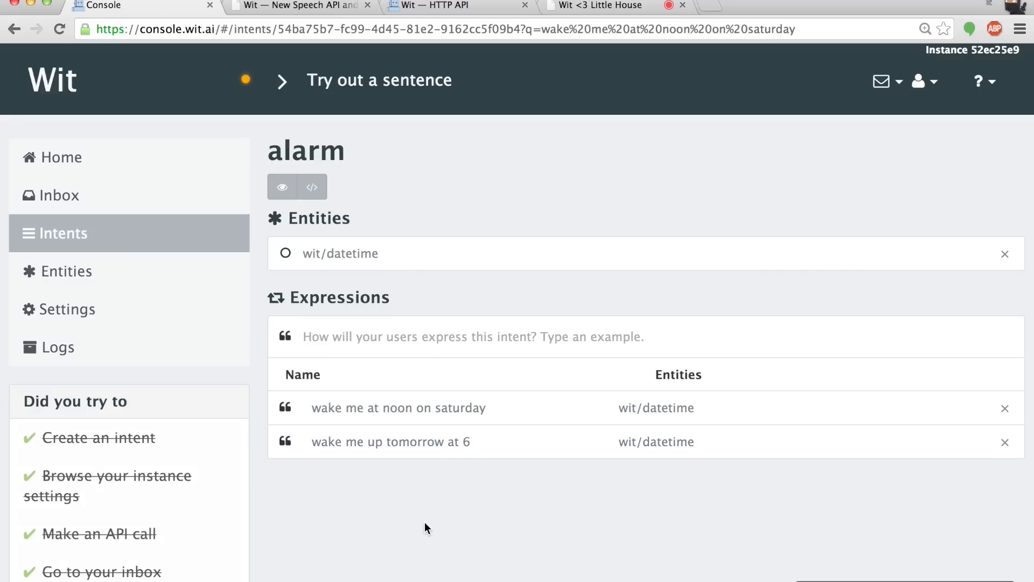
Try out the sentence "what time is it in London" and change its intent to a new one called "time"
click(406, 86)
text(what time is it in London)
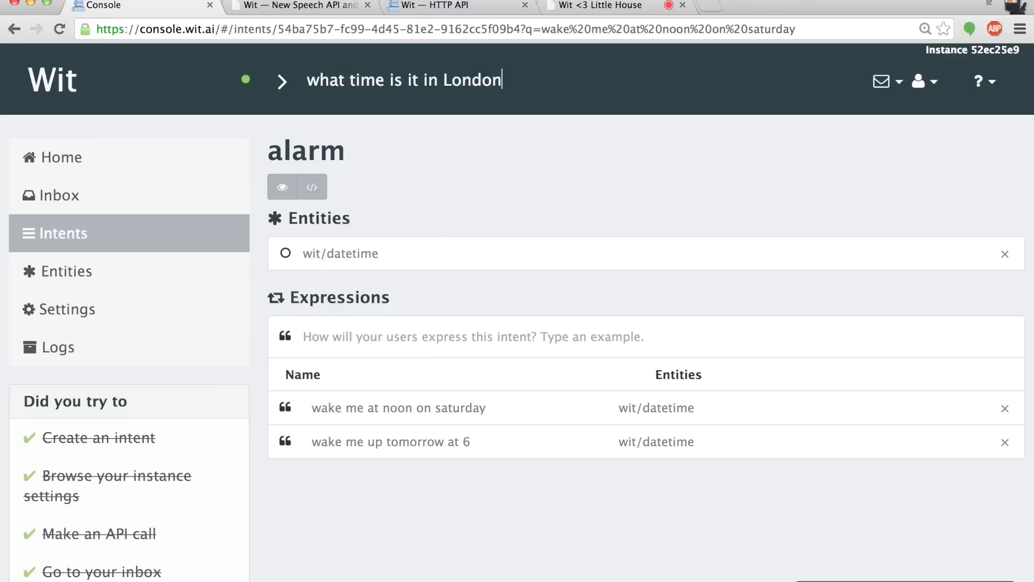
key(Return)
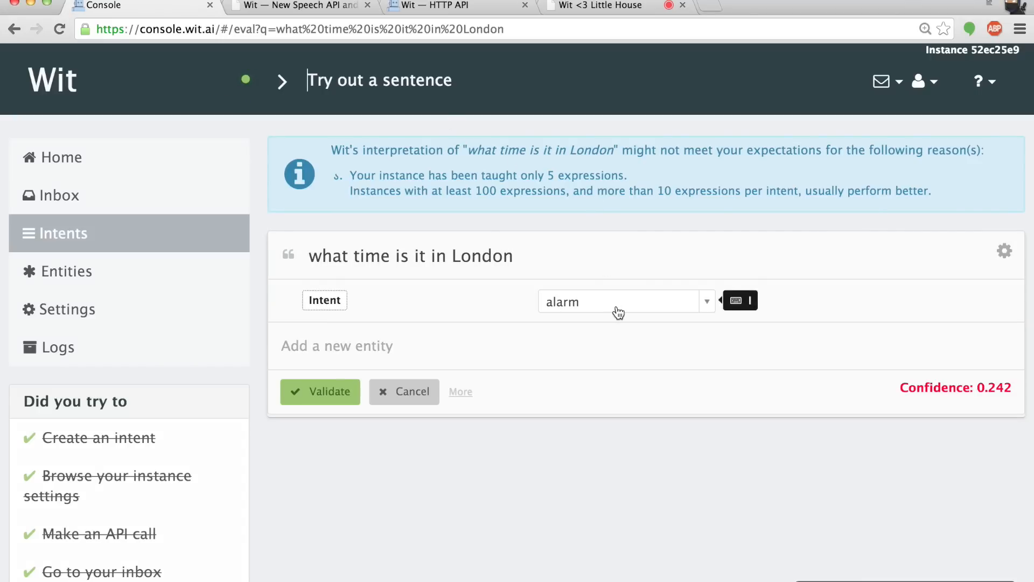
click(618, 312)
text(time)
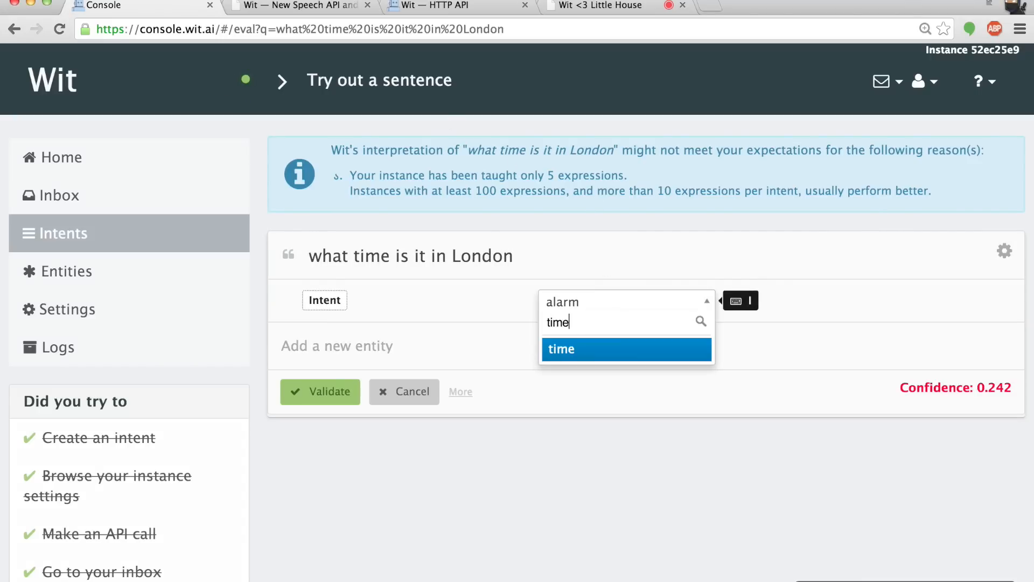
key(Return)
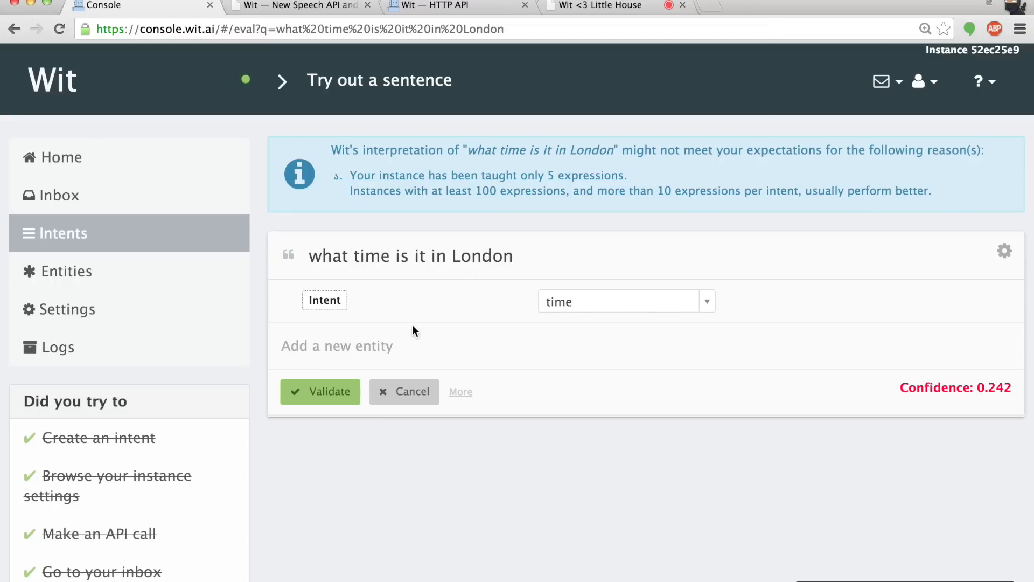
Mark "London" in the sentence as a built-in wit/location entity and validate the sentence
double_click(491, 256)
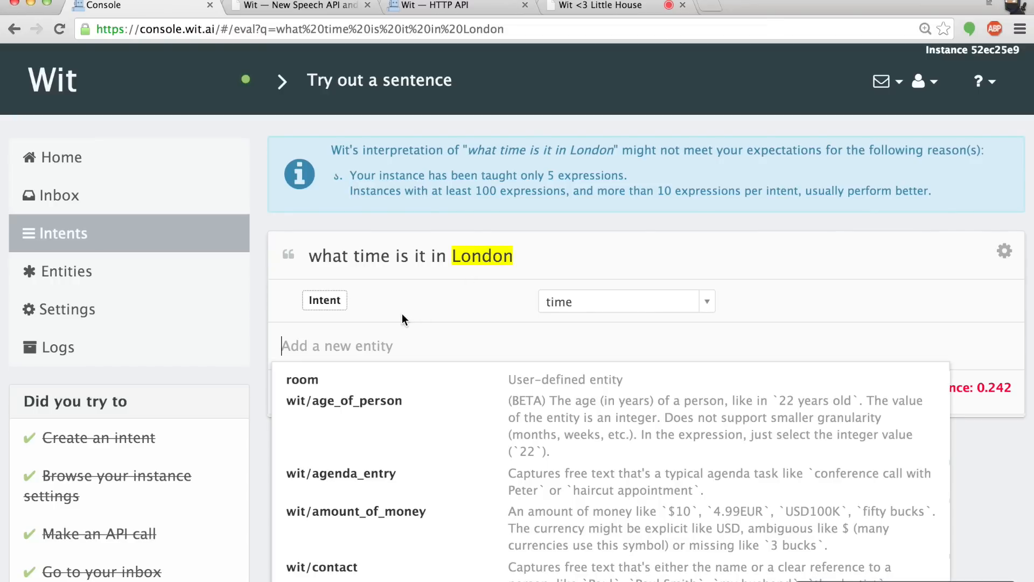
text(loc)
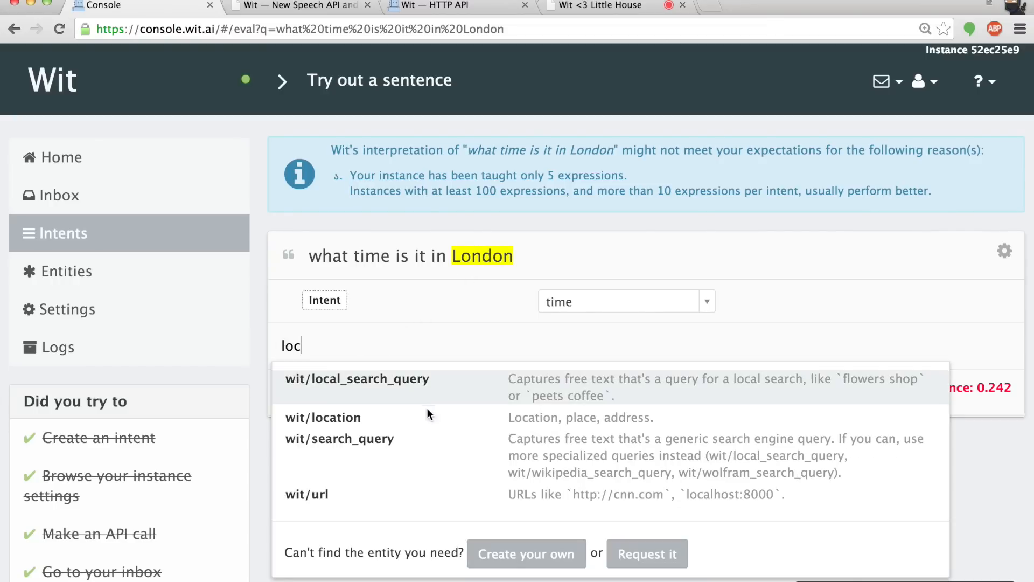
click(431, 423)
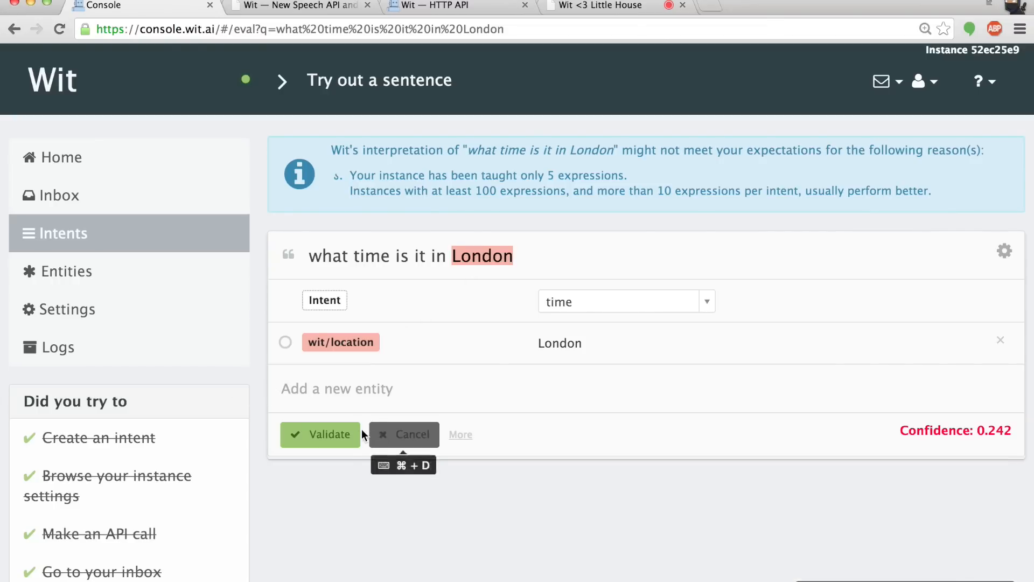
click(323, 434)
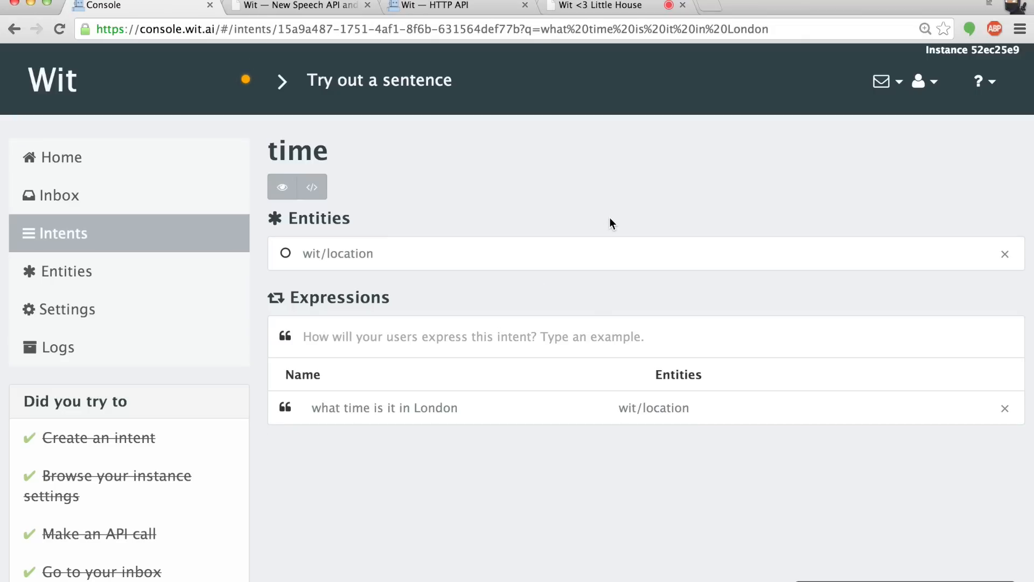
Review the list of intents, then add the values "living room" and "office" to the user-defined room entity
click(78, 236)
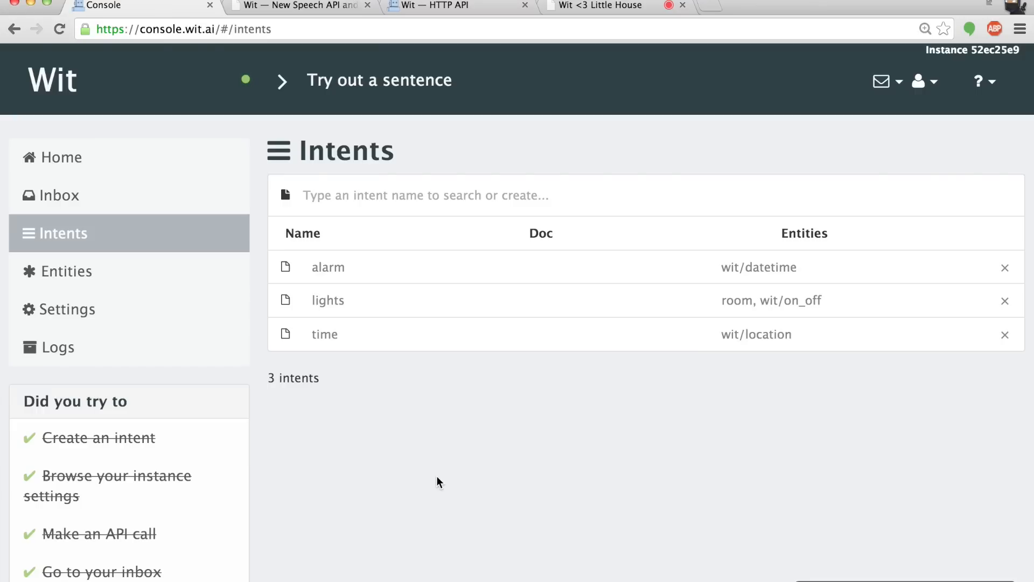
click(51, 273)
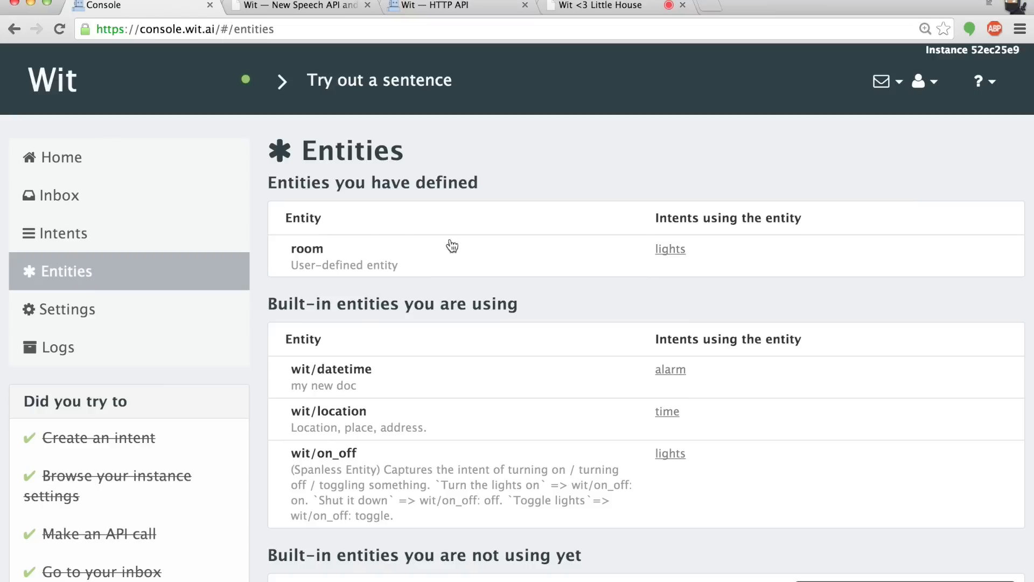
click(308, 252)
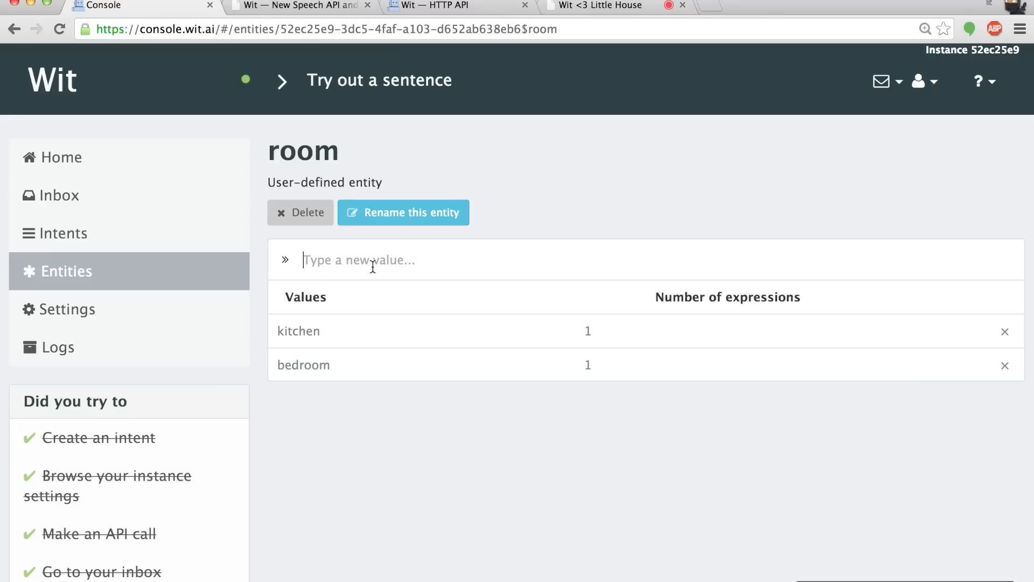
text(living room)
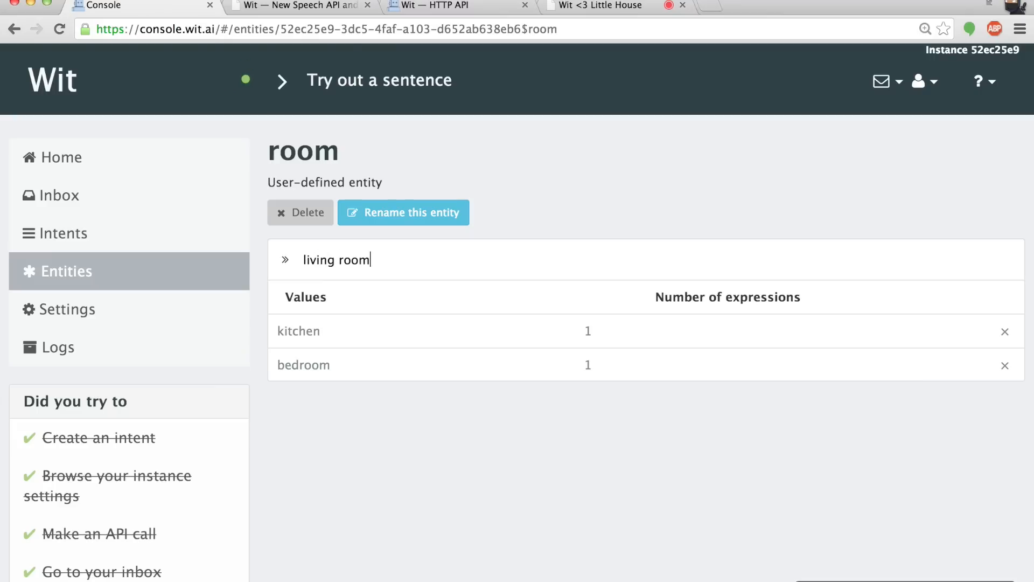
key(Return)
text(office)
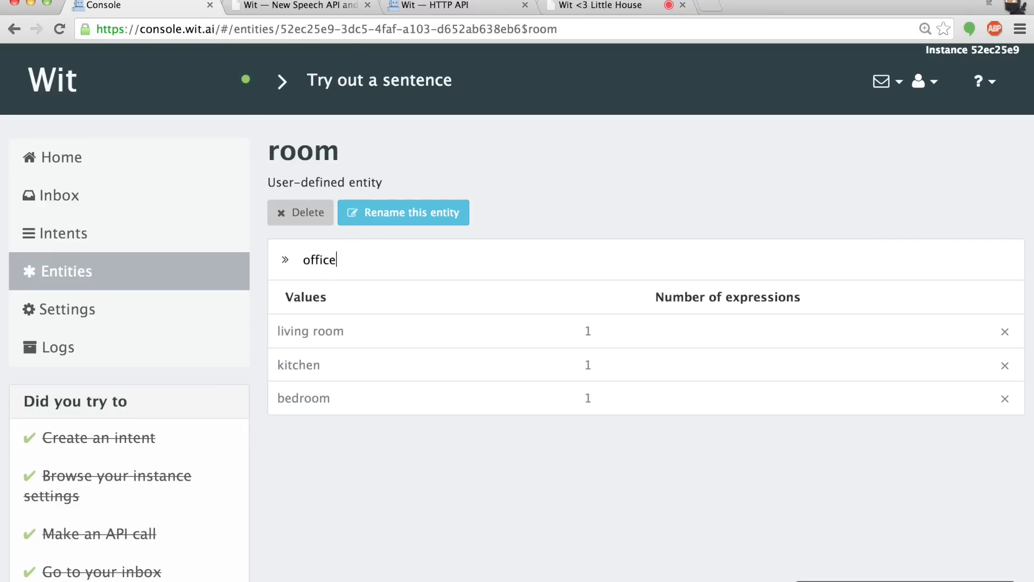
key(Return)
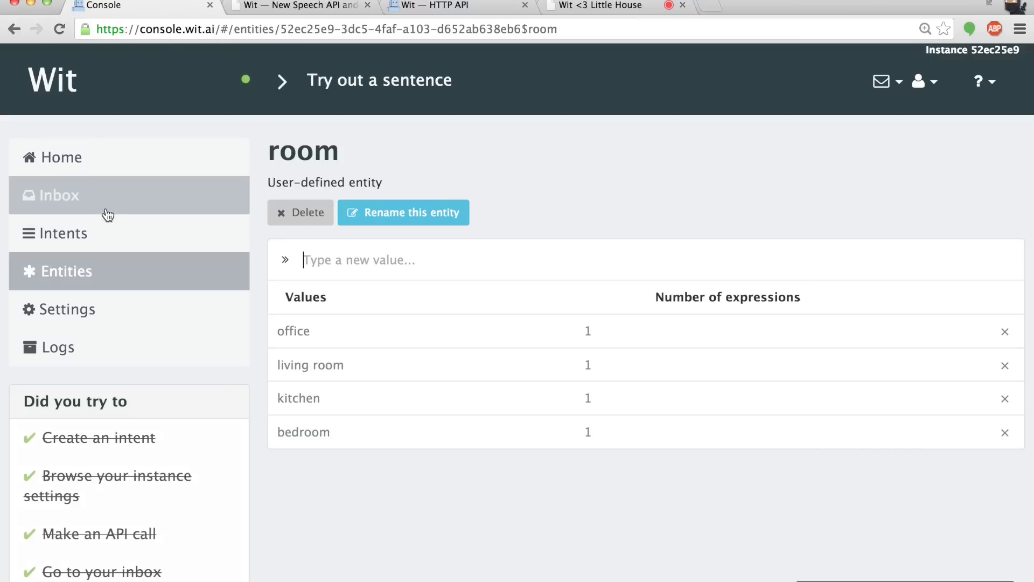
Copy the client access token from the instance settings
click(77, 317)
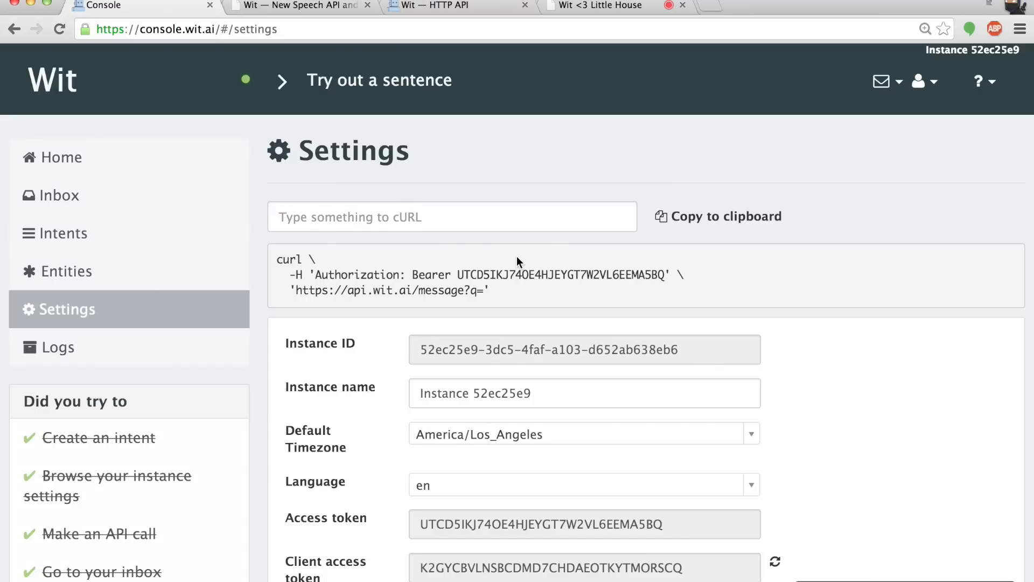
scroll(517, 257, down, 3)
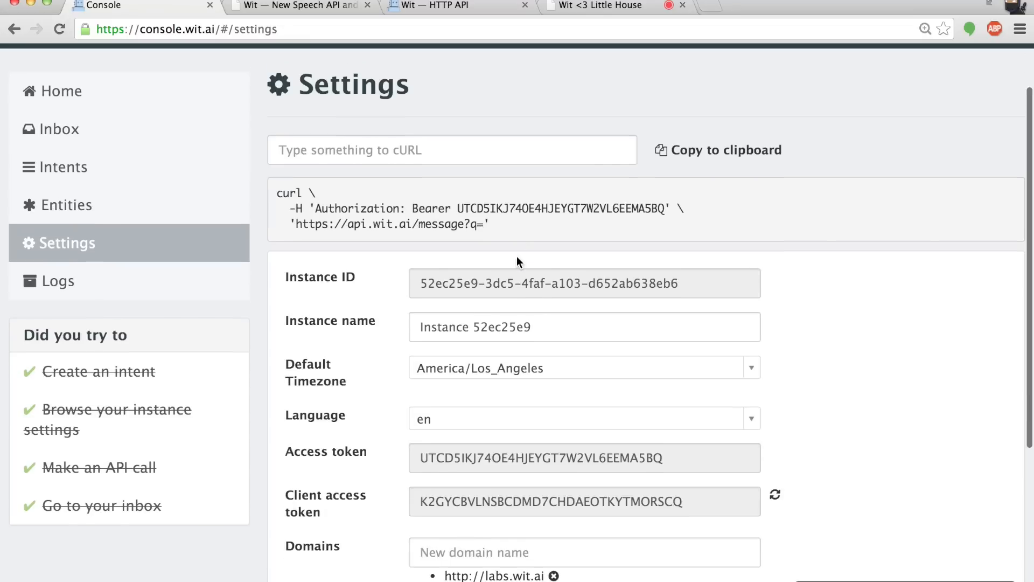
scroll(516, 257, up, 2)
scroll(516, 256, up, 2)
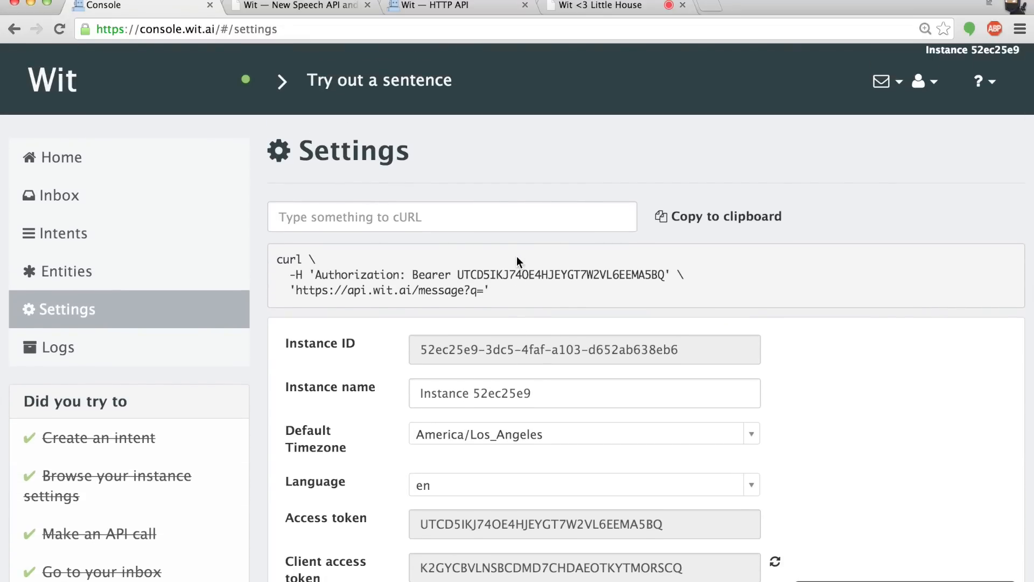
scroll(516, 256, down, 5)
scroll(571, 389, down, 3)
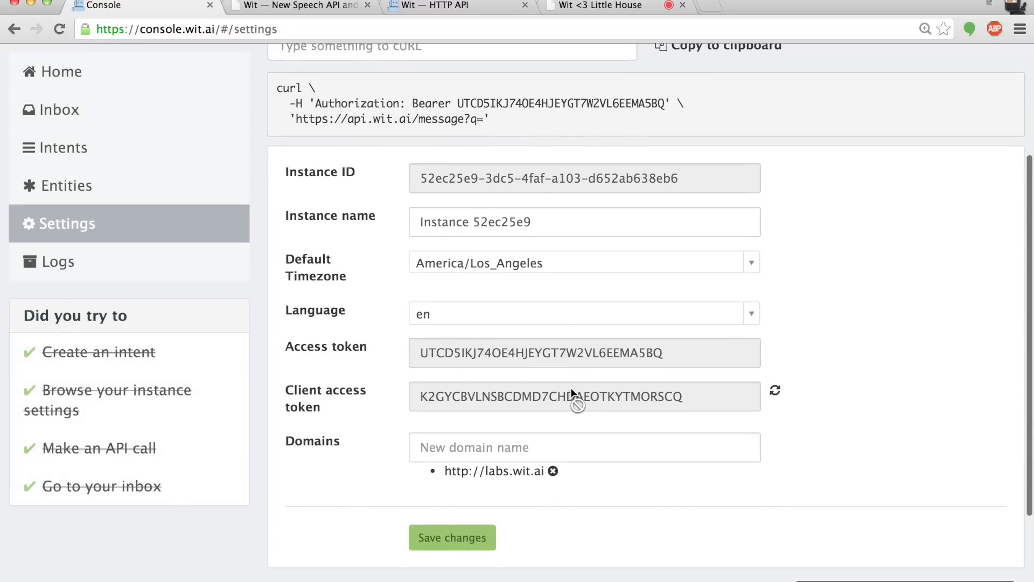
double_click(519, 386)
key(super+c)
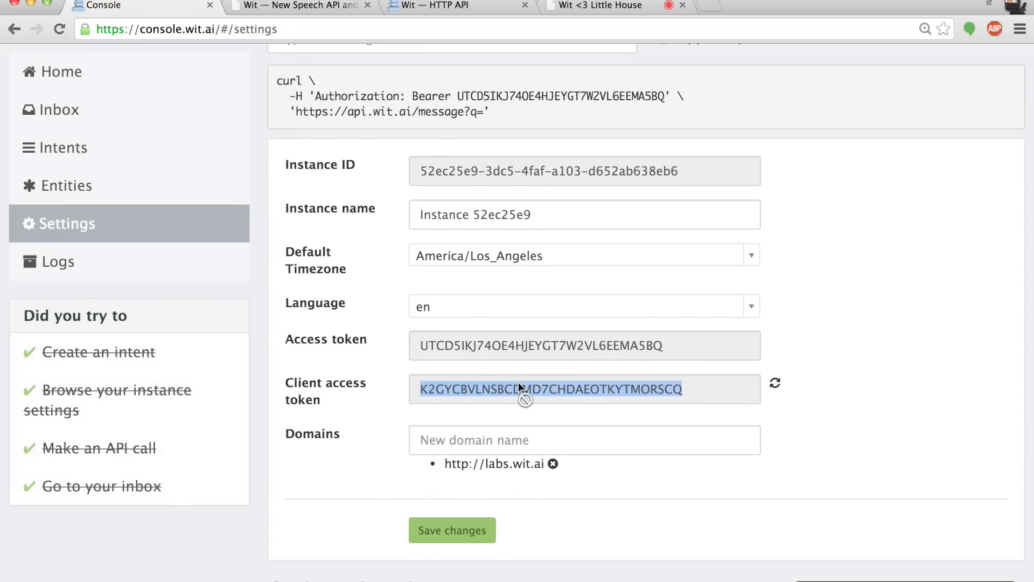
click(518, 383)
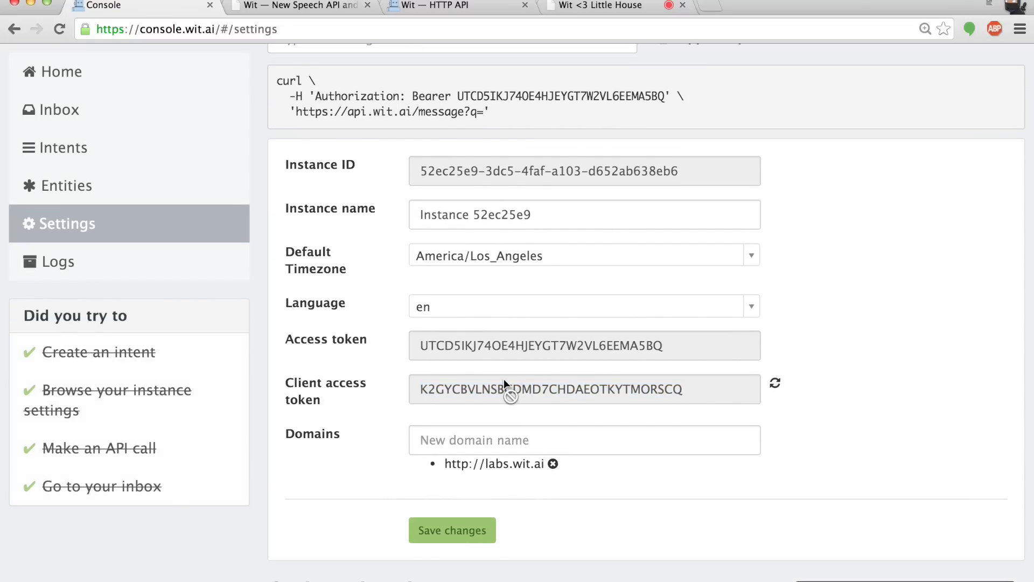
scroll(503, 379, up, 8)
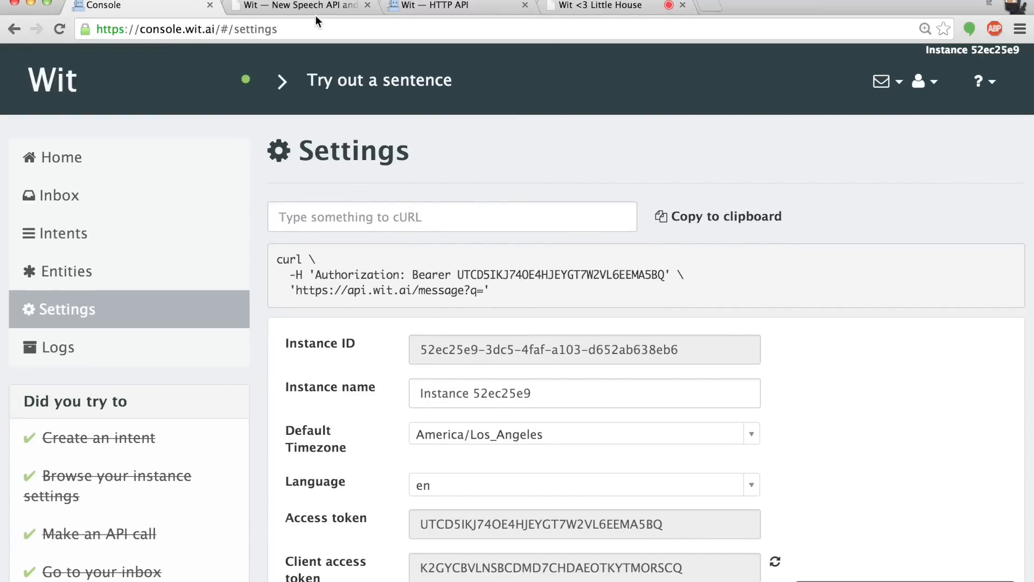
Switch to the labs.wit.ai speech demo page, paste the client access token into its token field and send it
click(310, 8)
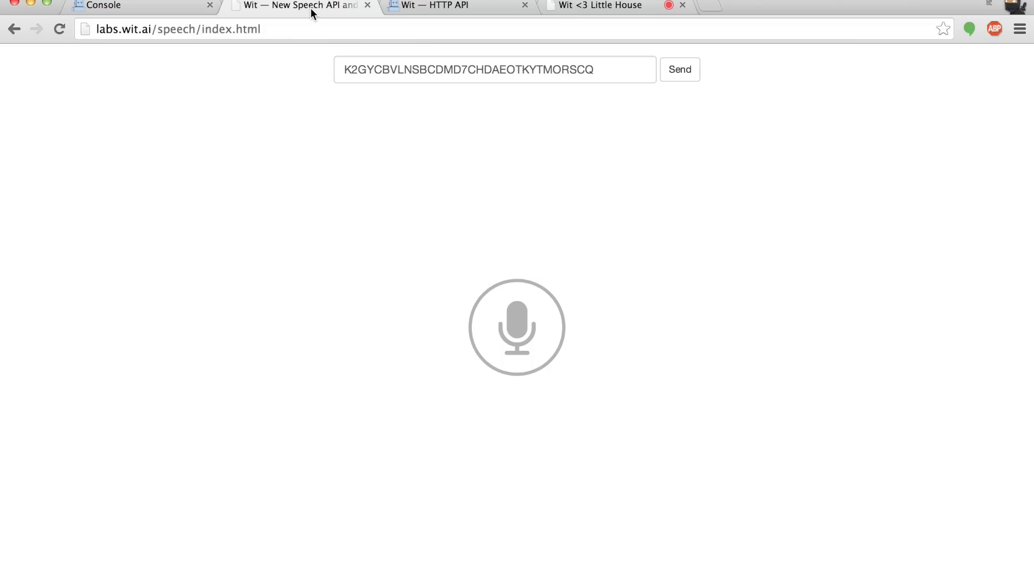
double_click(433, 76)
key(super+v)
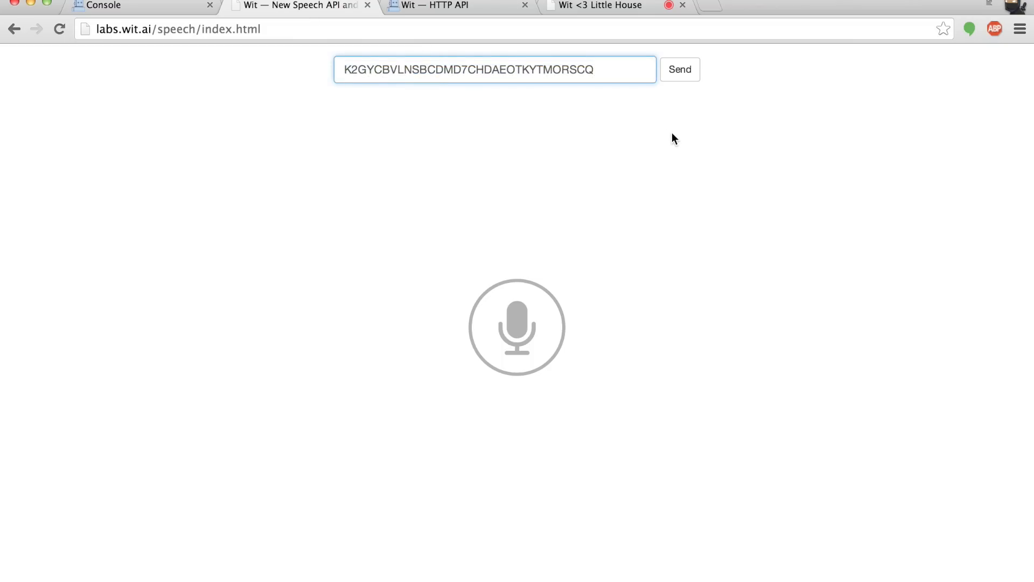
click(688, 75)
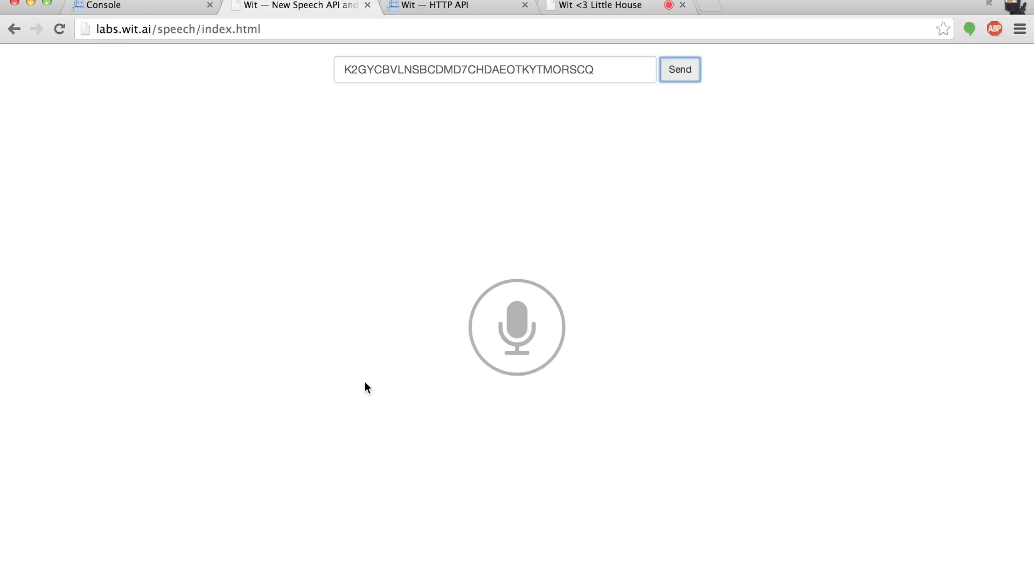
Record the spoken command "turn on the lights in the kitchen" on the speech demo page, allowing microphone access
click(522, 333)
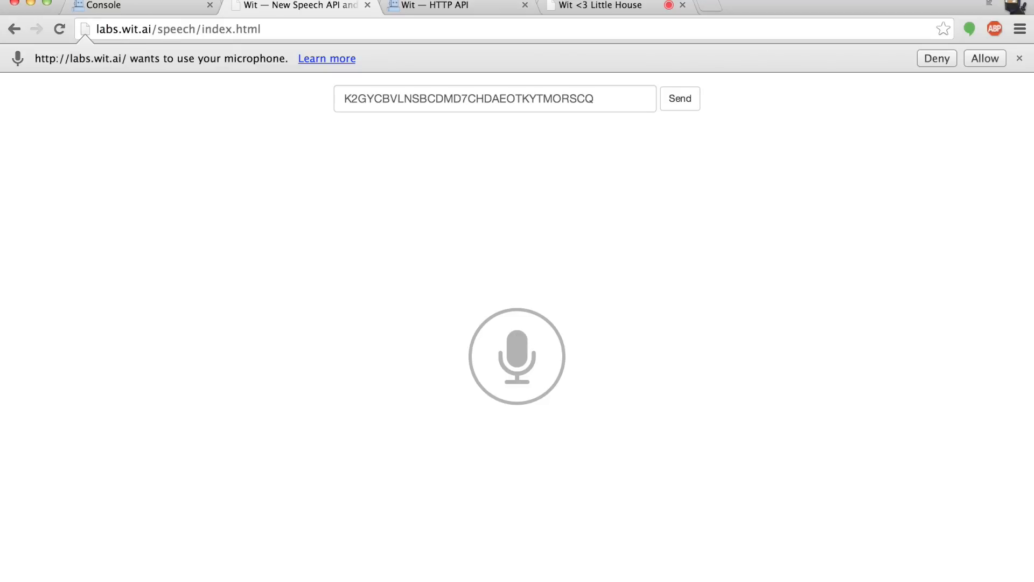
click(989, 59)
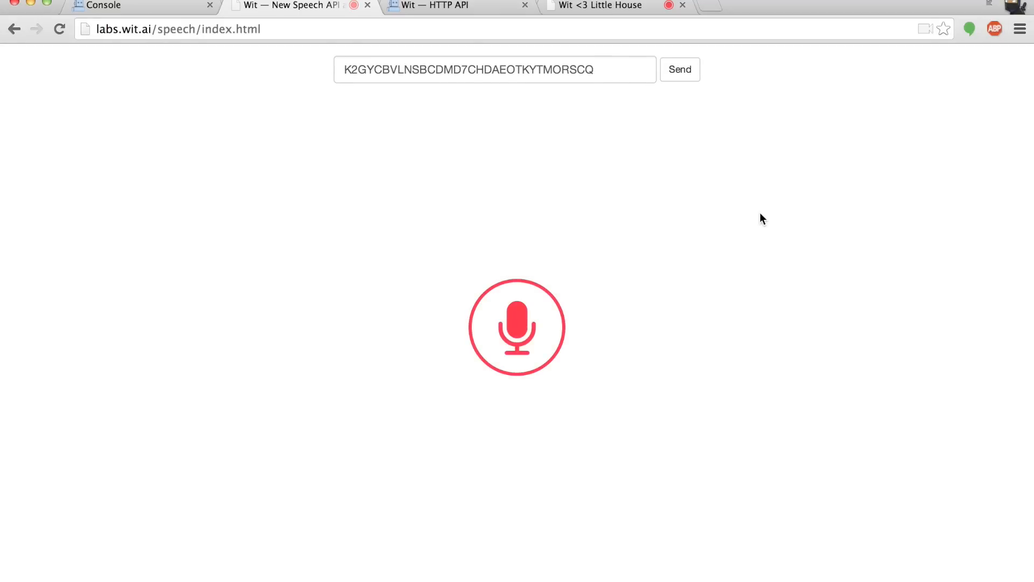
click(521, 323)
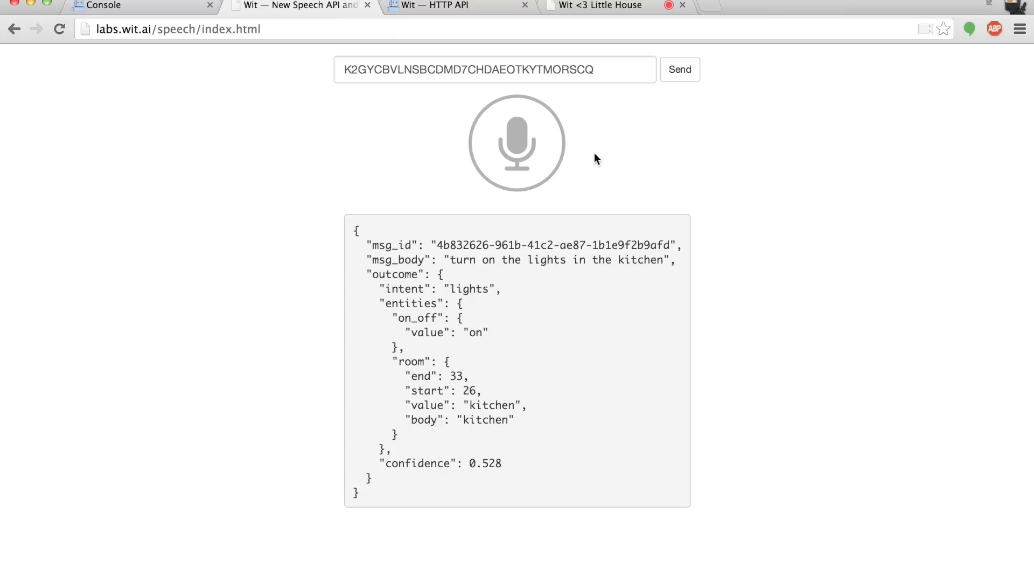
Record a second spoken command, "wake me up tonight at 8", allowing microphone access again
click(520, 142)
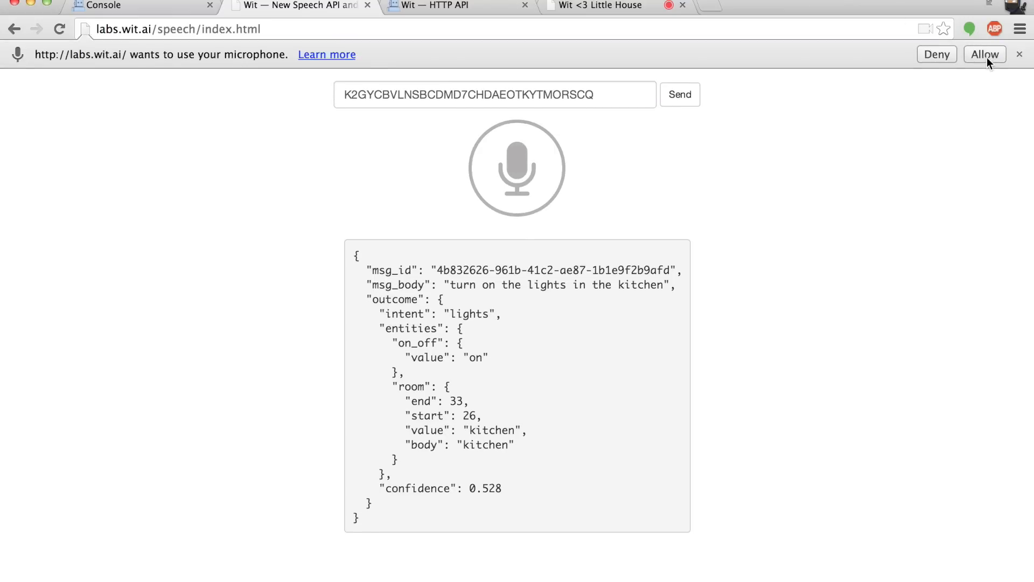
click(987, 57)
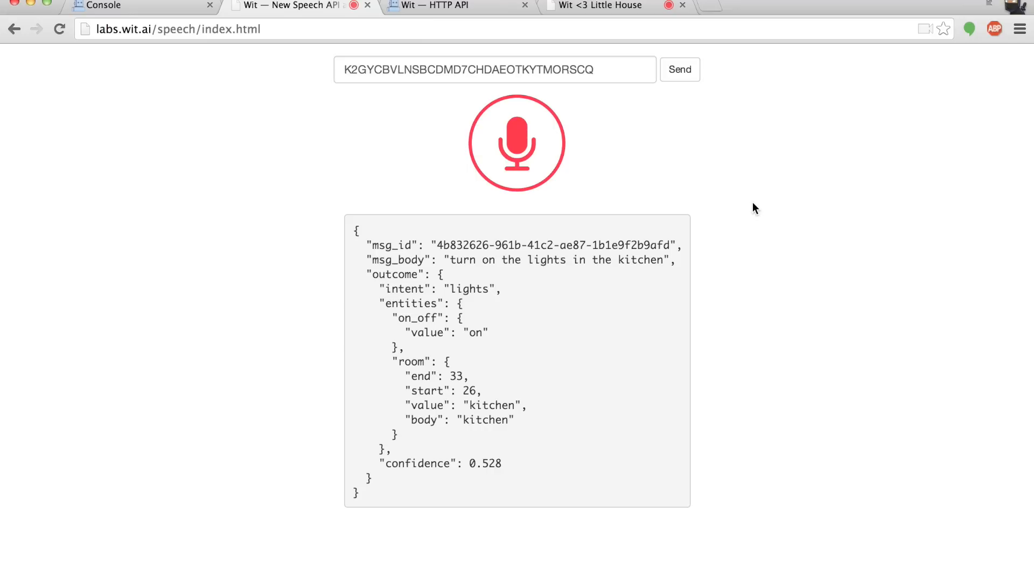
click(534, 148)
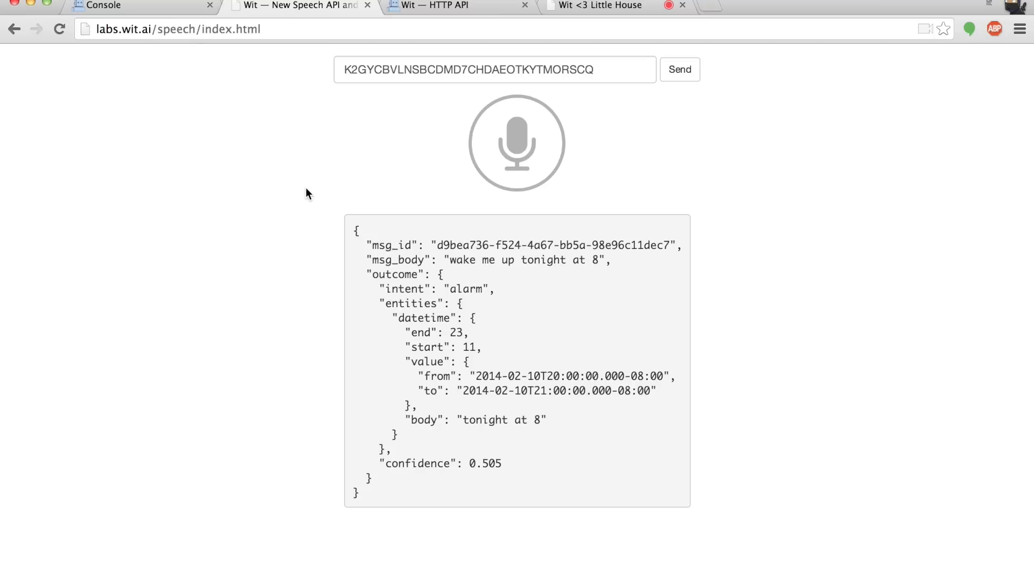
Return to the Wit console's inbox and play back the recorded audio of "wake me up tonight at 8"
click(142, 6)
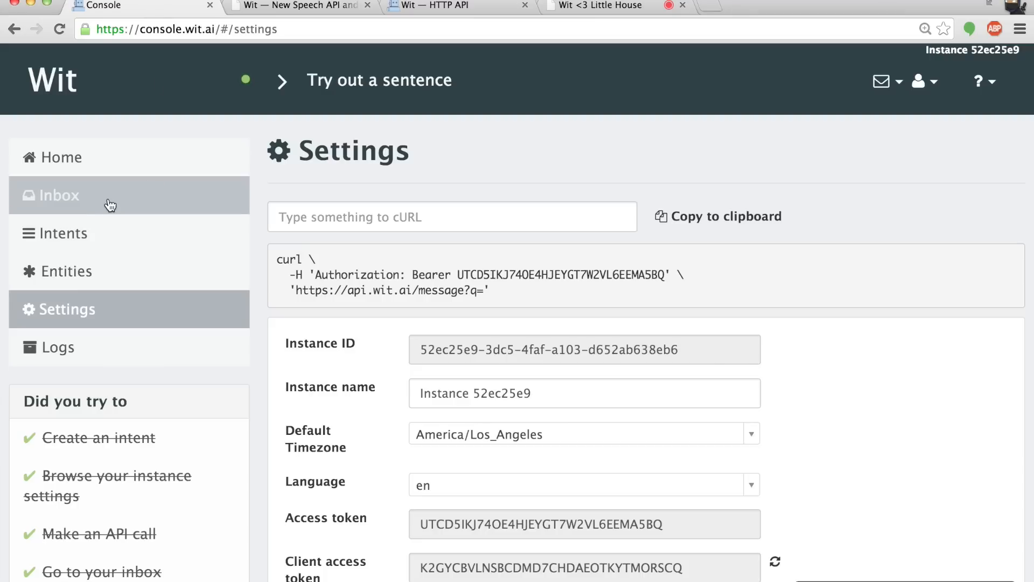
click(70, 200)
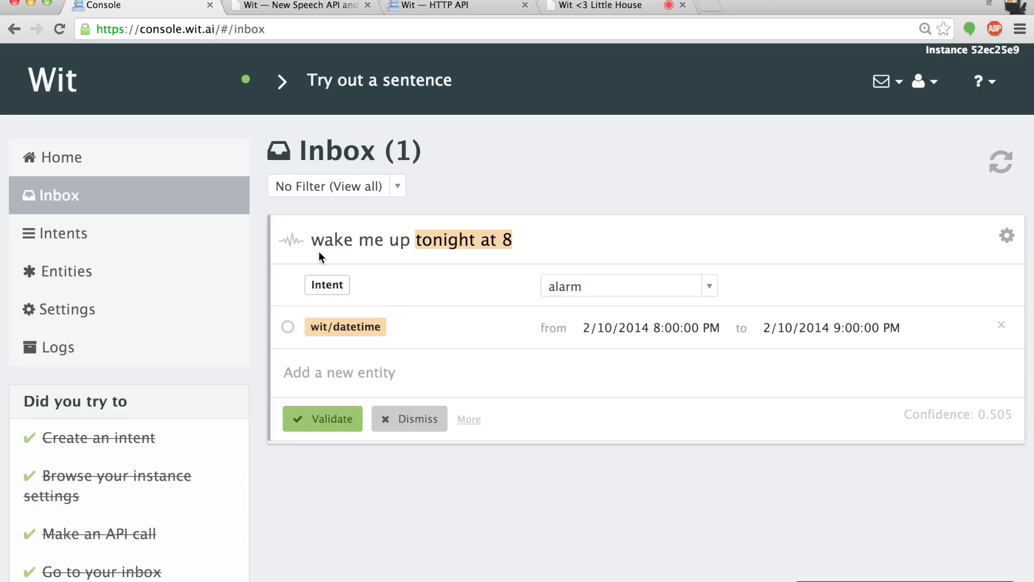
key(XF86AudioRaiseVolume)
key(XF86AudioRaiseVolume)
click(292, 244)
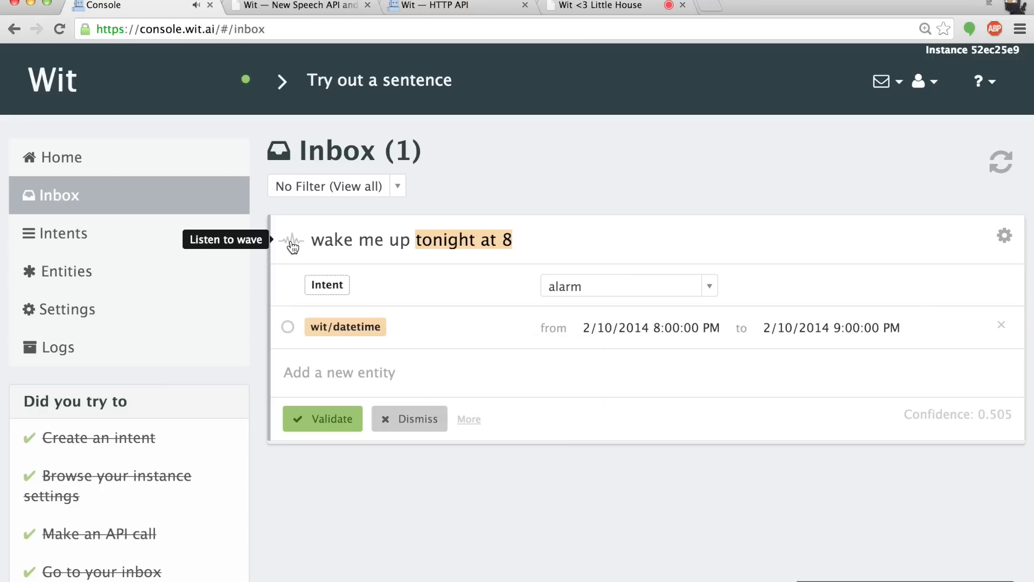
key(XF86AudioMute)
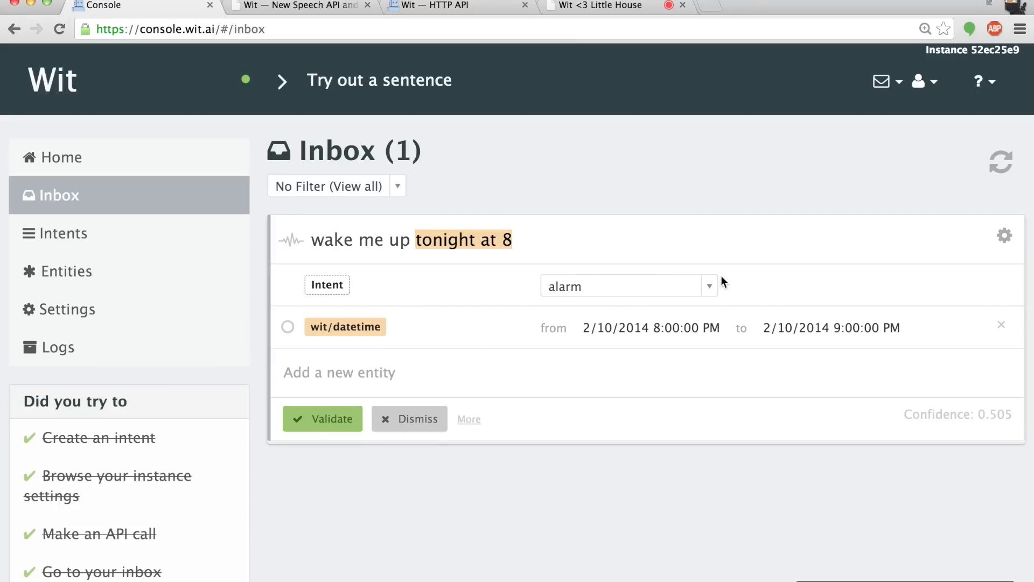
Validate the inbox sentence "wake me up tonight at 8" with the alarm intent and its wit/datetime entity
click(710, 286)
click(711, 287)
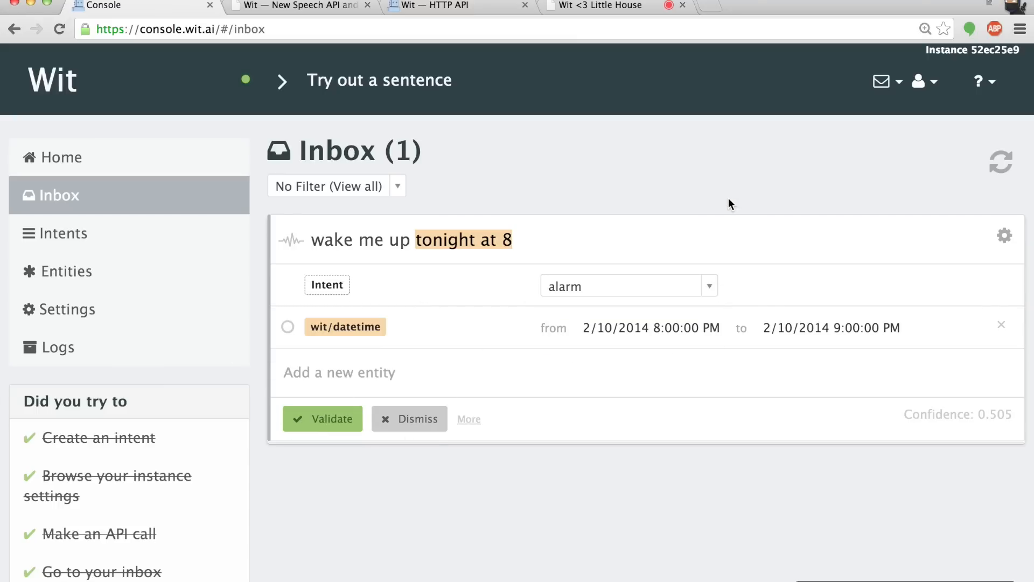
click(353, 424)
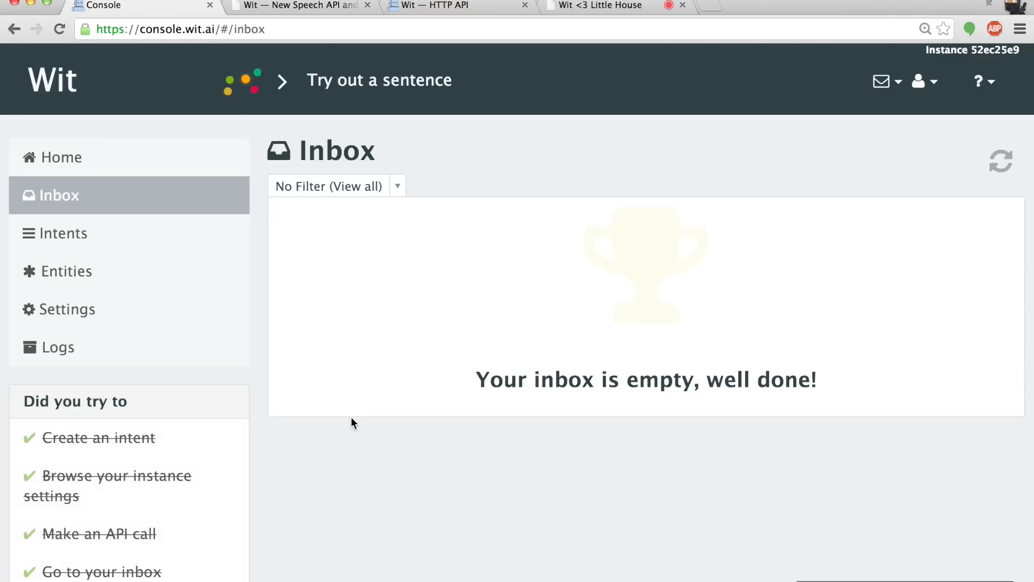